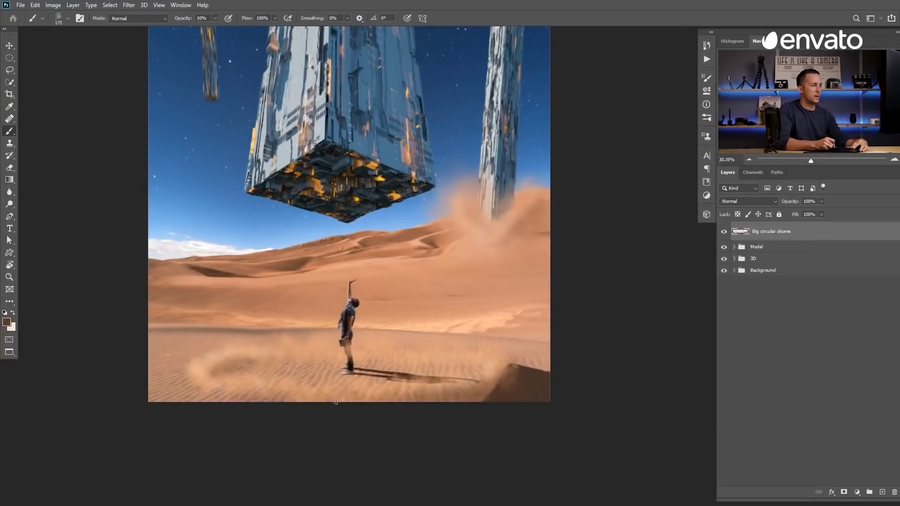
Step: Make the brush one size smaller with the left bracket key
{"action": "key", "text": "bracketleft"}
{"action": "key", "text": "bracketleft"}
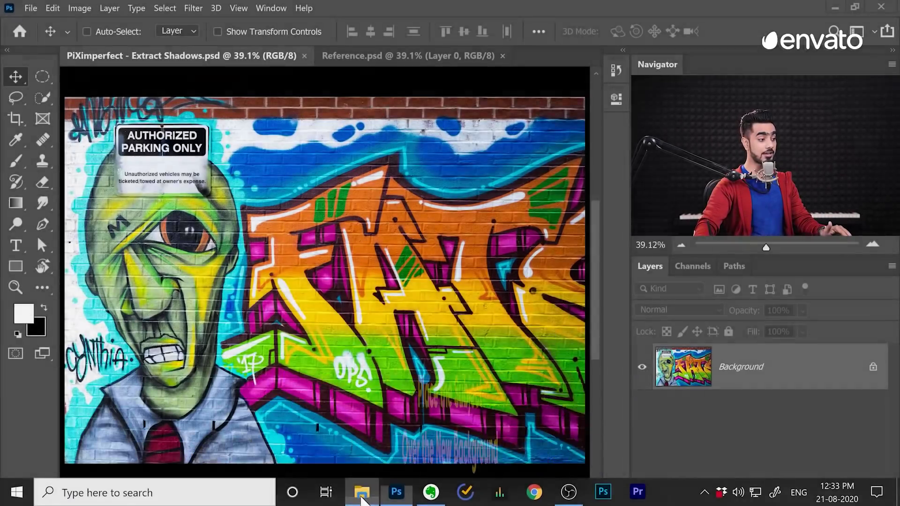
Step: Drag Subject.jpg from File Explorer into the graffiti document and place it lower on the wall
{"action": "left_click", "coordinate": [364, 493]}
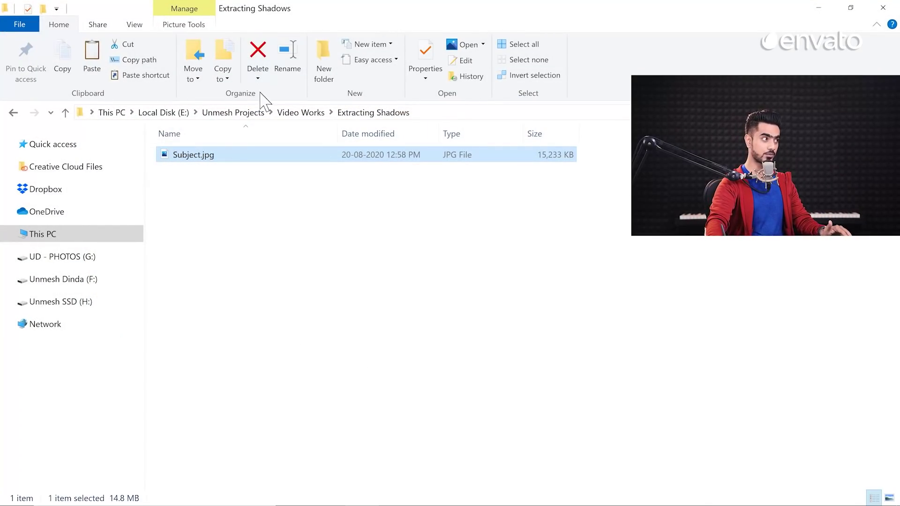
{"action": "left_click_drag", "start_coordinate": [228, 164], "coordinate": [320, 279]}
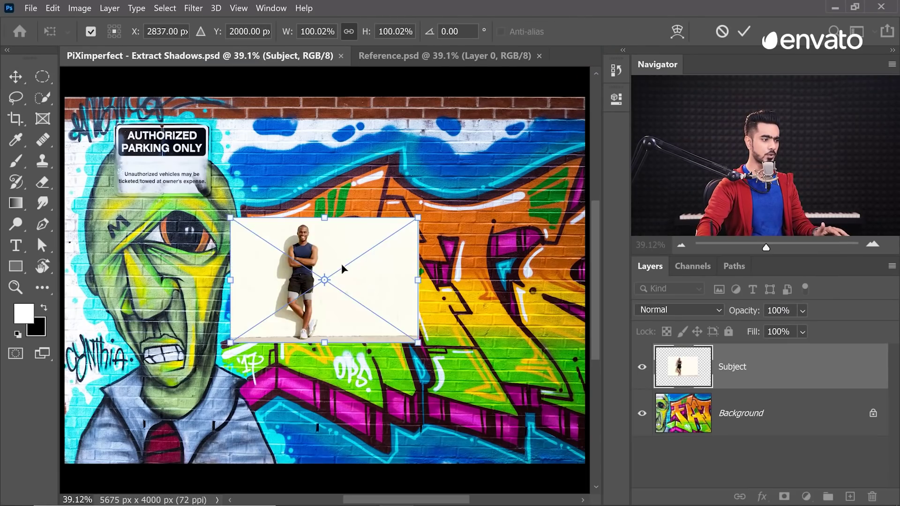
{"action": "left_click_drag", "start_coordinate": [300, 316], "coordinate": [300, 467]}
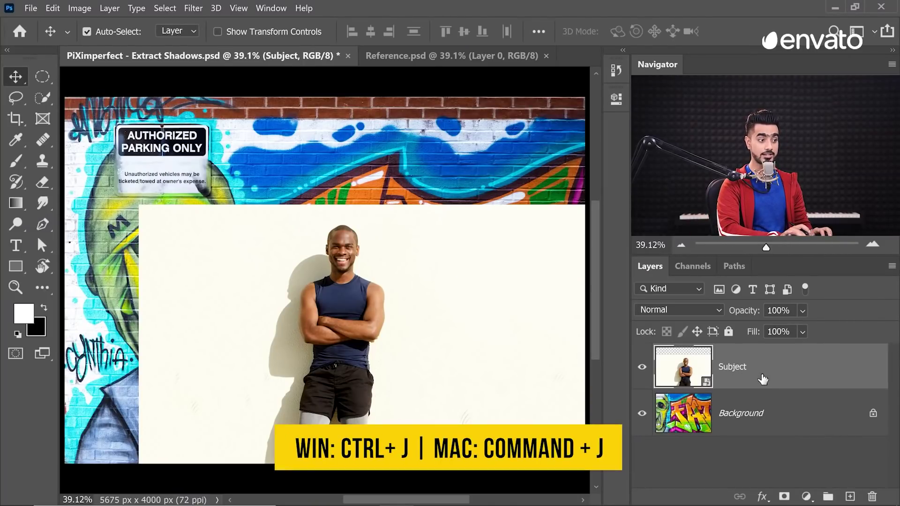
Step: Duplicate the Subject layer, name the lower copy Shadow, and hide Shadow and Background
{"action": "key", "text": "ctrl+j"}
{"action": "double_click", "coordinate": [746, 367]}
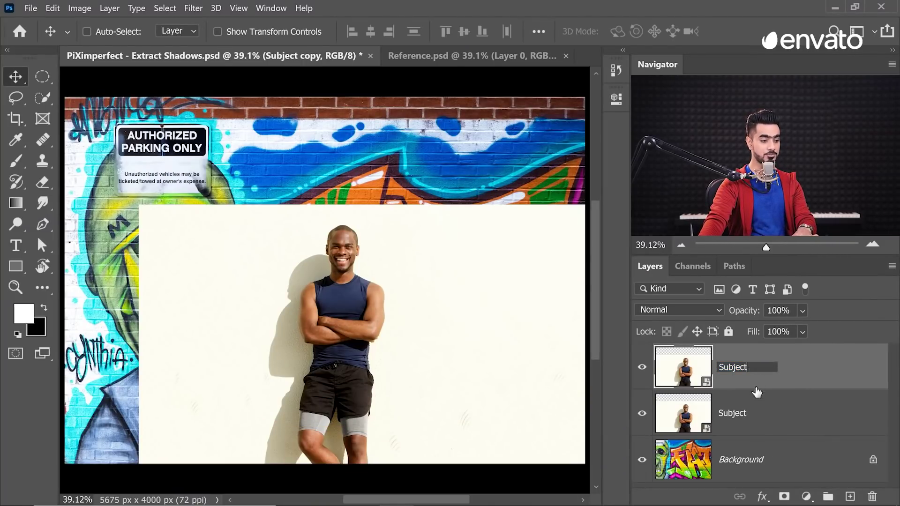
{"action": "left_click", "coordinate": [737, 423]}
{"action": "type", "text": "Shado"}
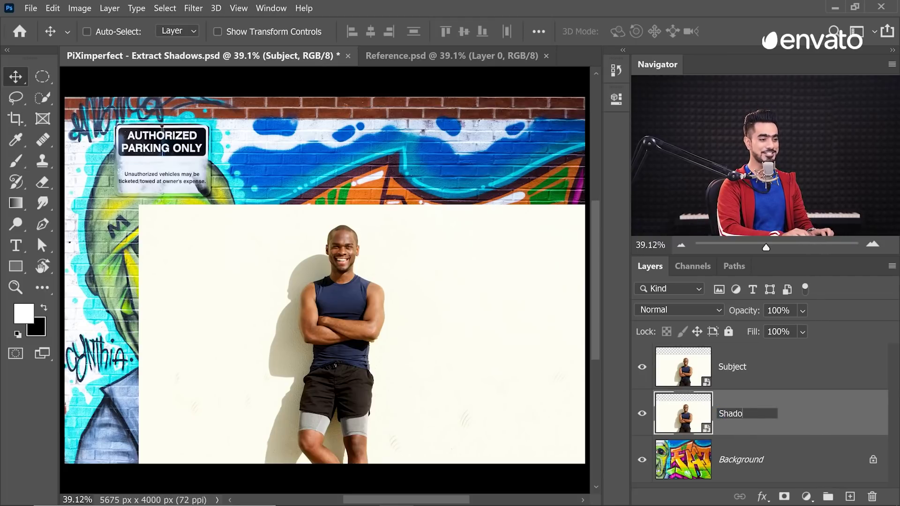
{"action": "type", "text": "w"}
{"action": "key", "text": "Return"}
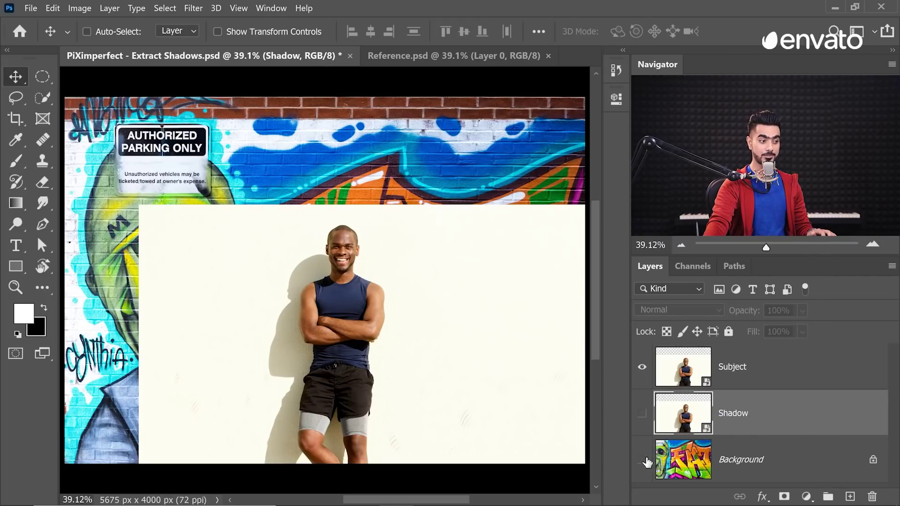
{"action": "left_click", "coordinate": [641, 459]}
{"action": "left_click", "coordinate": [745, 387]}
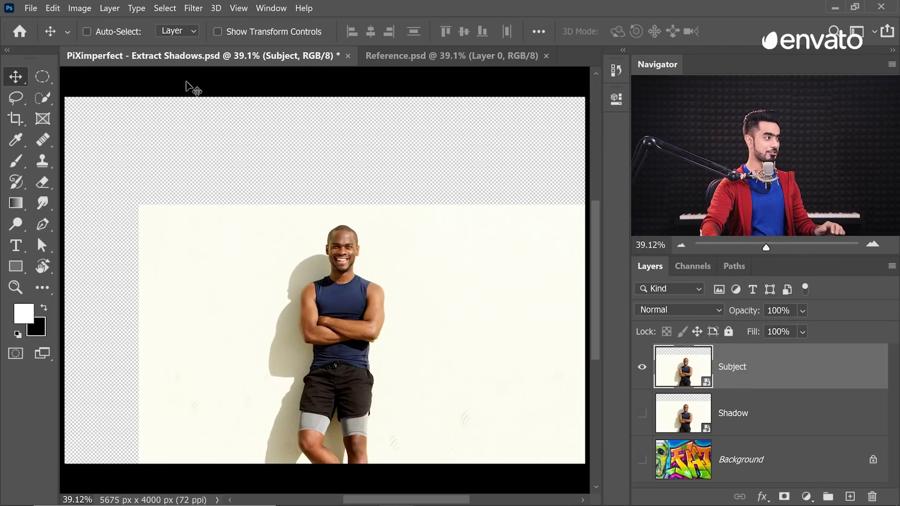
Step: Mask Subject to the man, then lasso his wall shadow and mask the Shadow layer to it
{"action": "left_click", "coordinate": [43, 98]}
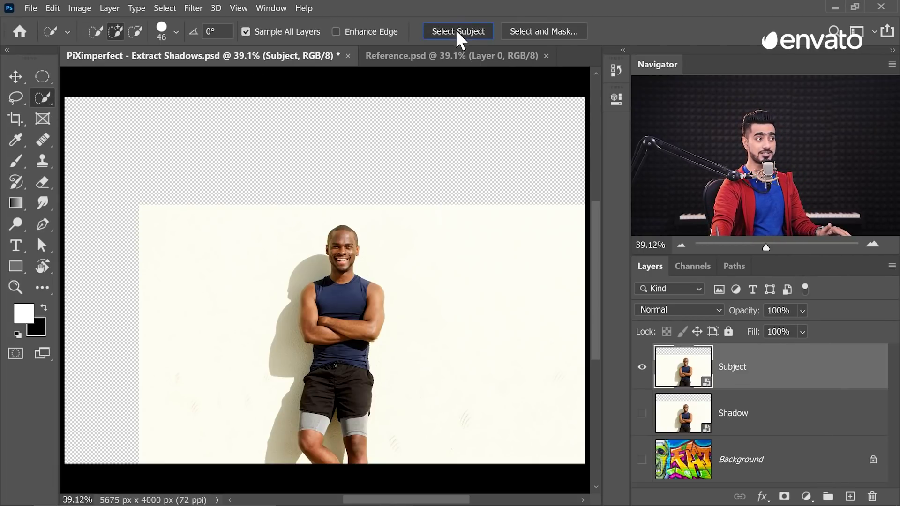
{"action": "left_click", "coordinate": [785, 499]}
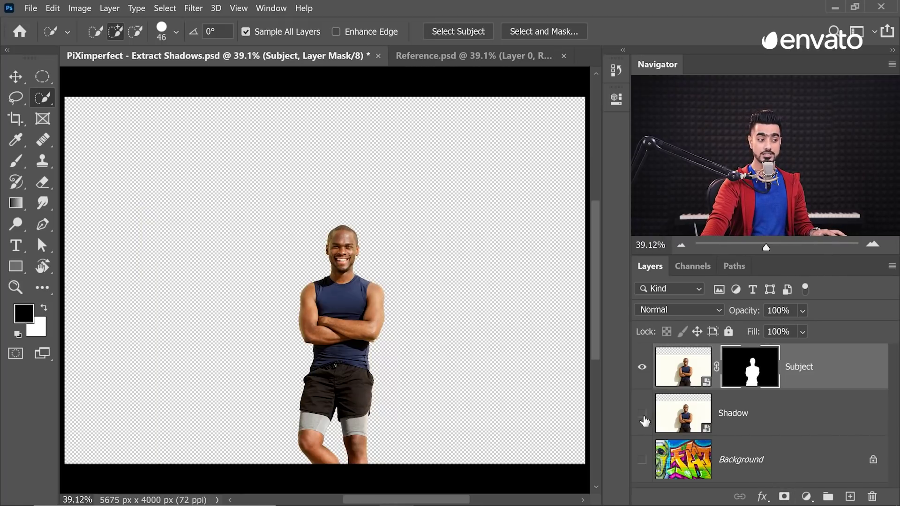
{"action": "left_click", "coordinate": [642, 414]}
{"action": "key", "text": "l"}
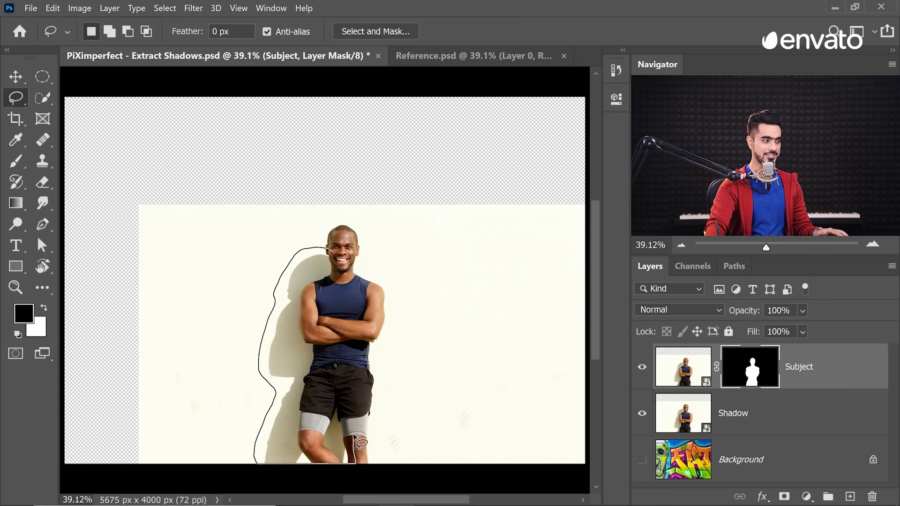
{"action": "left_click_drag", "start_coordinate": [337, 268], "coordinate": [335, 262]}
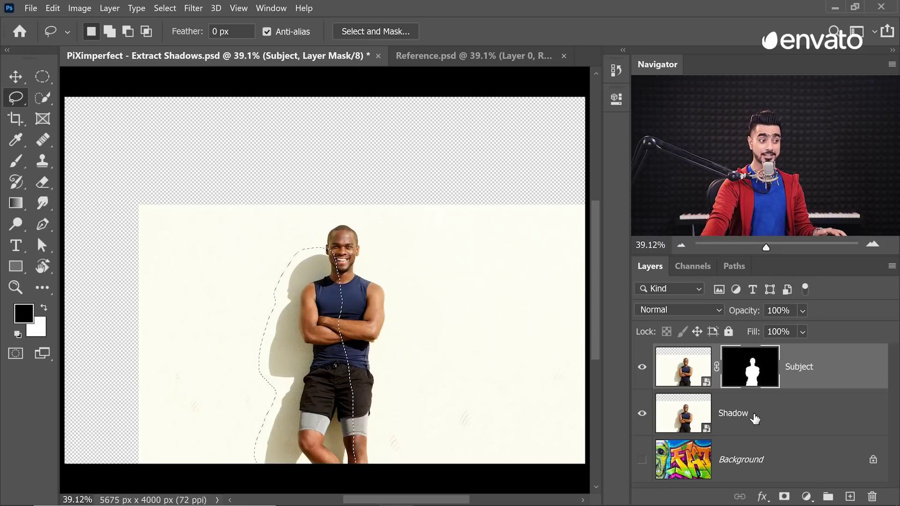
{"action": "left_click", "coordinate": [750, 415]}
{"action": "left_click", "coordinate": [784, 496]}
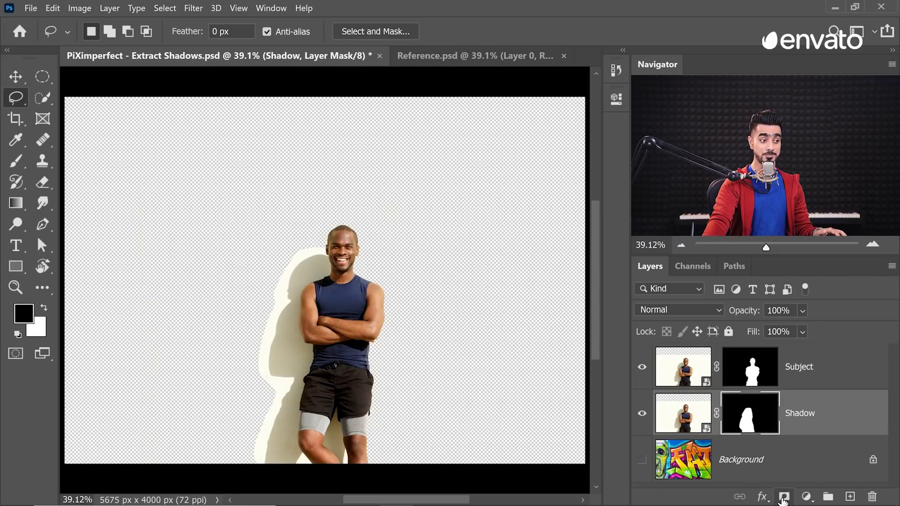
{"action": "left_click", "coordinate": [642, 460]}
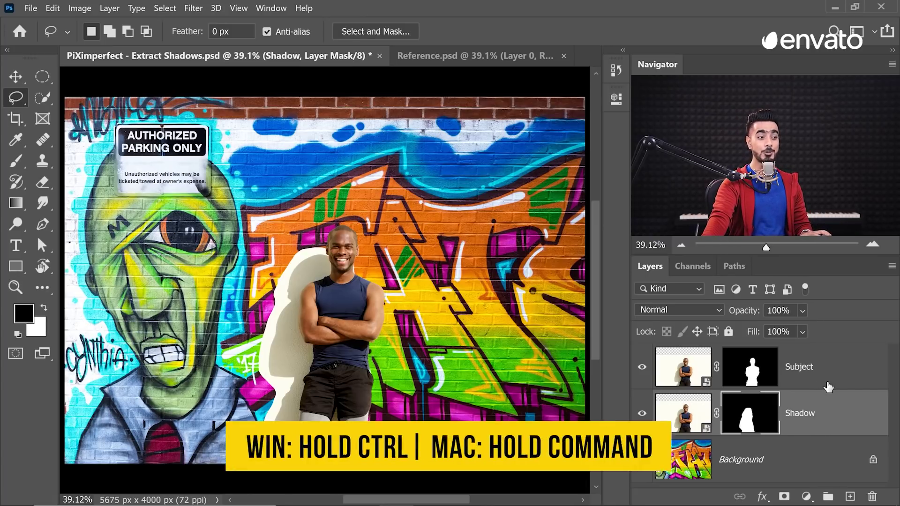
Step: Flip the Subject and Shadow layers horizontally together and move them toward the wall's centre
{"action": "left_click", "coordinate": [831, 375], "text": "ctrl"}
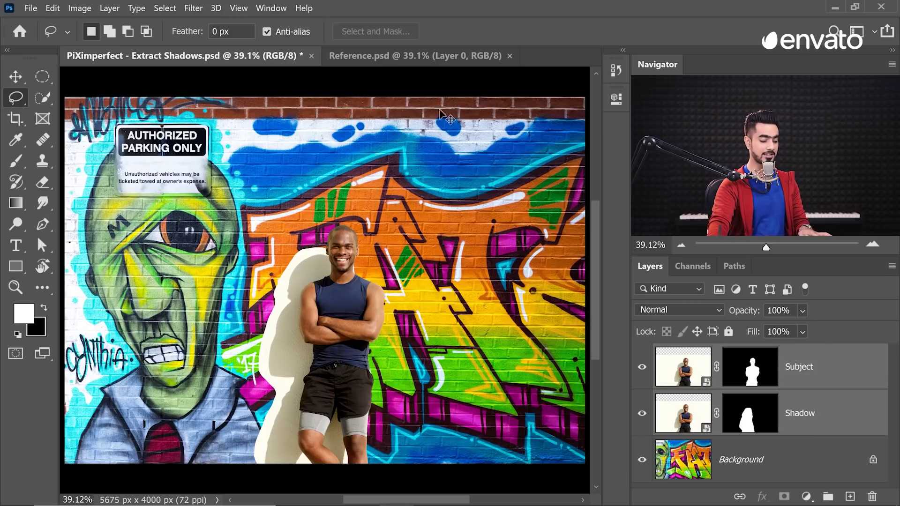
{"action": "key", "text": "ctrl+t"}
{"action": "right_click", "coordinate": [355, 268]}
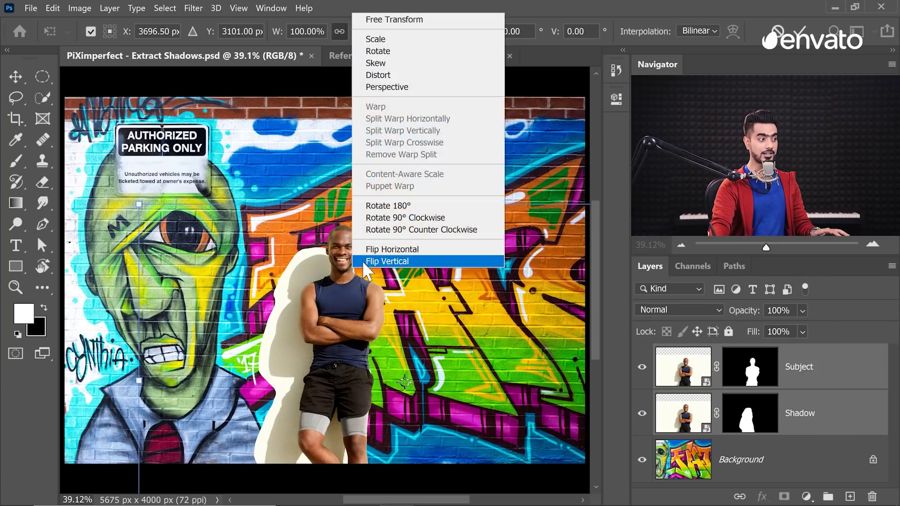
{"action": "left_click", "coordinate": [381, 249]}
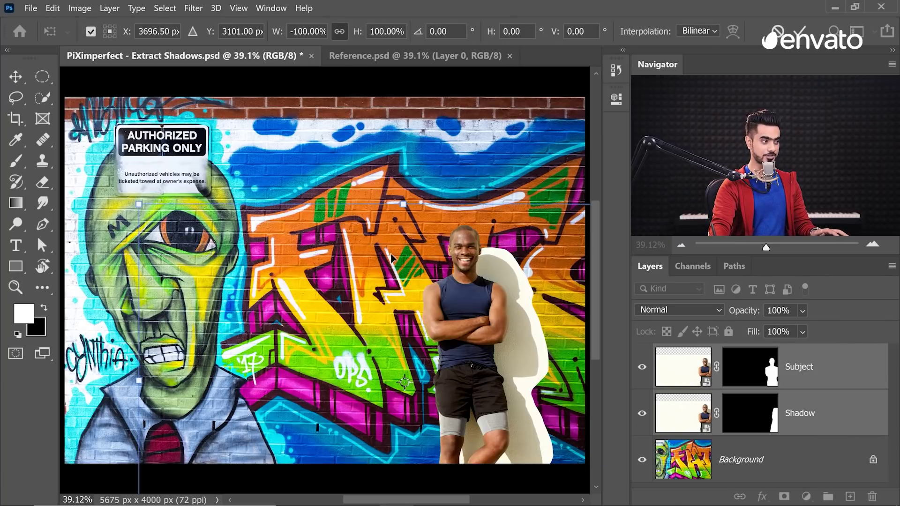
{"action": "mouse_move", "coordinate": [503, 332]}
{"action": "left_mouse_down"}
{"action": "mouse_move", "coordinate": [351, 331]}
{"action": "mouse_move", "coordinate": [361, 333]}
{"action": "left_mouse_up"}
{"action": "key", "text": "Return"}
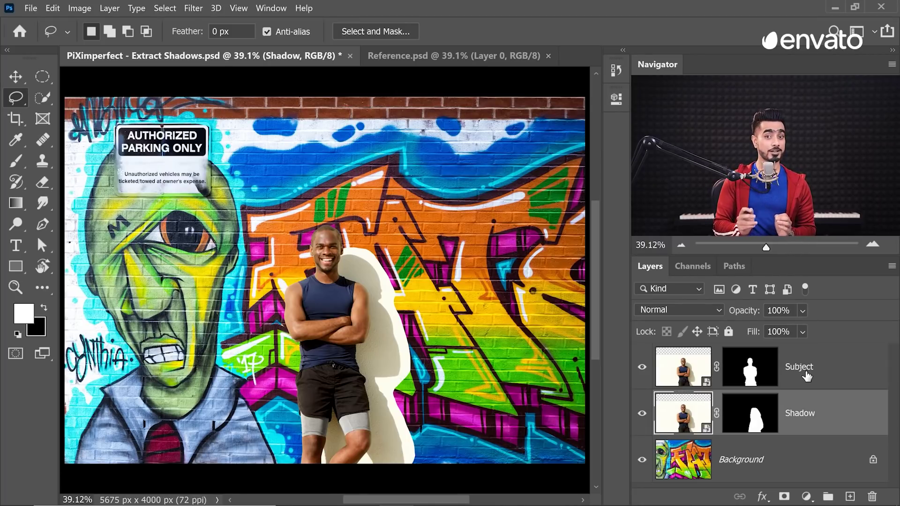
Step: Set the Shadow layer to Multiply and darken it with a clipped Curves adjustment pulled down
{"action": "left_click", "coordinate": [677, 310]}
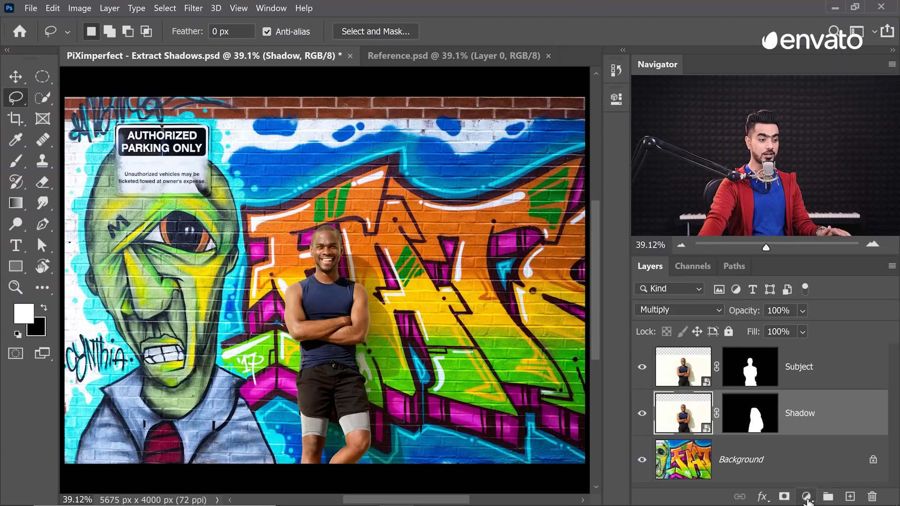
{"action": "left_click", "coordinate": [808, 498]}
{"action": "left_click", "coordinate": [804, 320]}
{"action": "left_click_drag", "start_coordinate": [560, 373], "coordinate": [562, 382]}
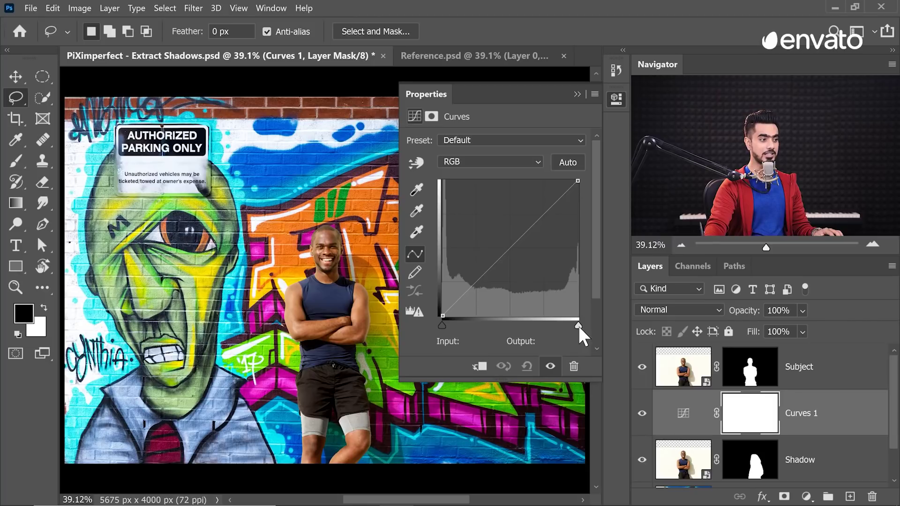
{"action": "left_click_drag", "start_coordinate": [579, 326], "coordinate": [566, 325]}
{"action": "mouse_move", "coordinate": [494, 258]}
{"action": "left_mouse_down"}
{"action": "mouse_move", "coordinate": [495, 288]}
{"action": "mouse_move", "coordinate": [499, 274]}
{"action": "left_mouse_up"}
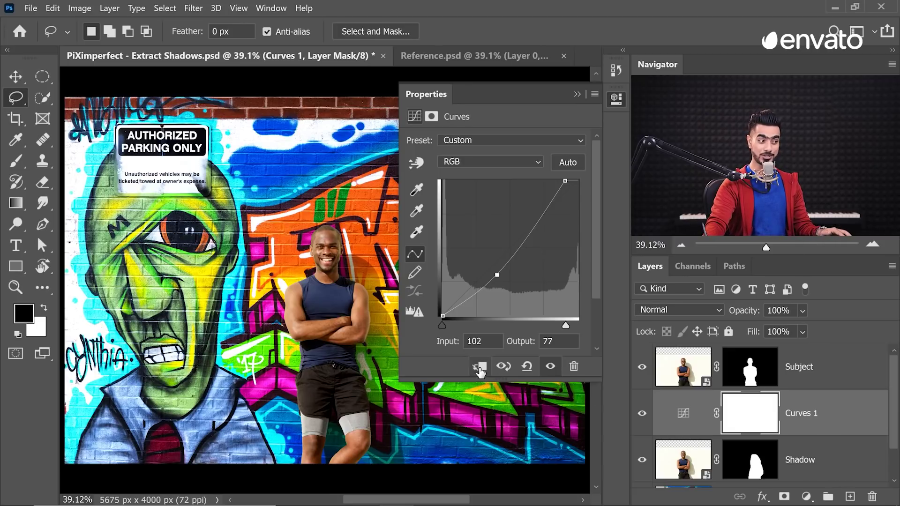
{"action": "left_click", "coordinate": [479, 368]}
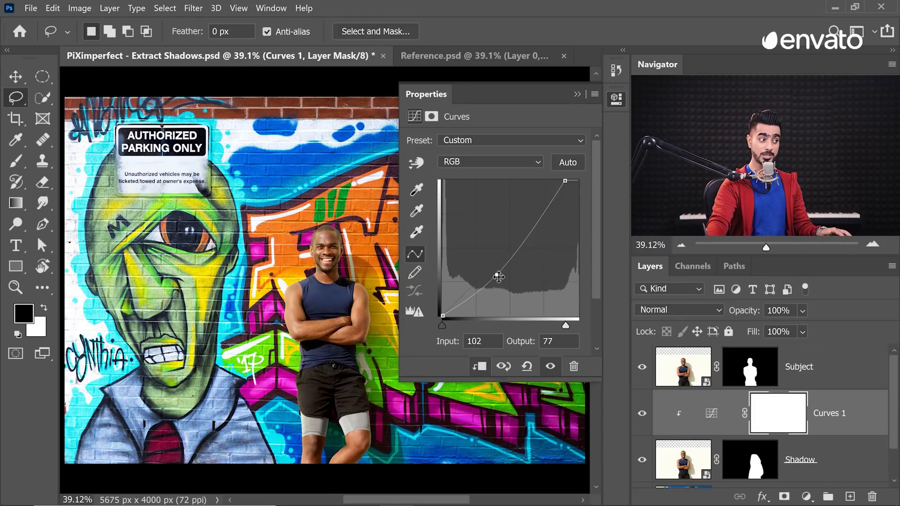
{"action": "left_click_drag", "start_coordinate": [500, 281], "coordinate": [513, 287]}
{"action": "left_click_drag", "start_coordinate": [545, 238], "coordinate": [546, 240]}
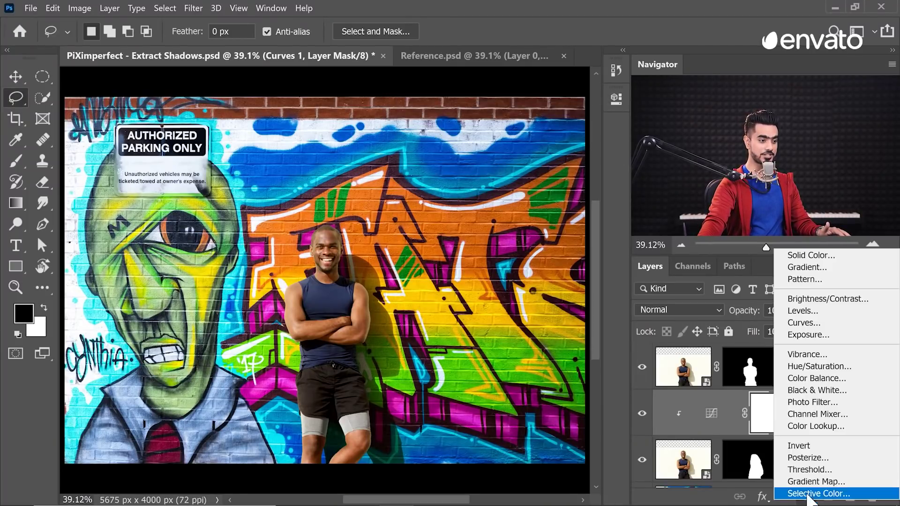
Step: Clip a Hue/Saturation adjustment to the Shadow layer, desaturating the shadow to -78
{"action": "left_click", "coordinate": [815, 367]}
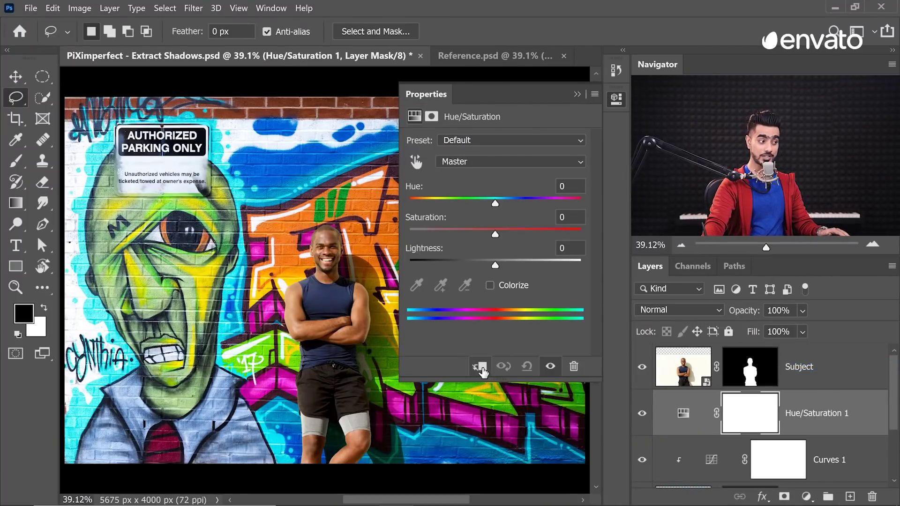
{"action": "left_click", "coordinate": [479, 366]}
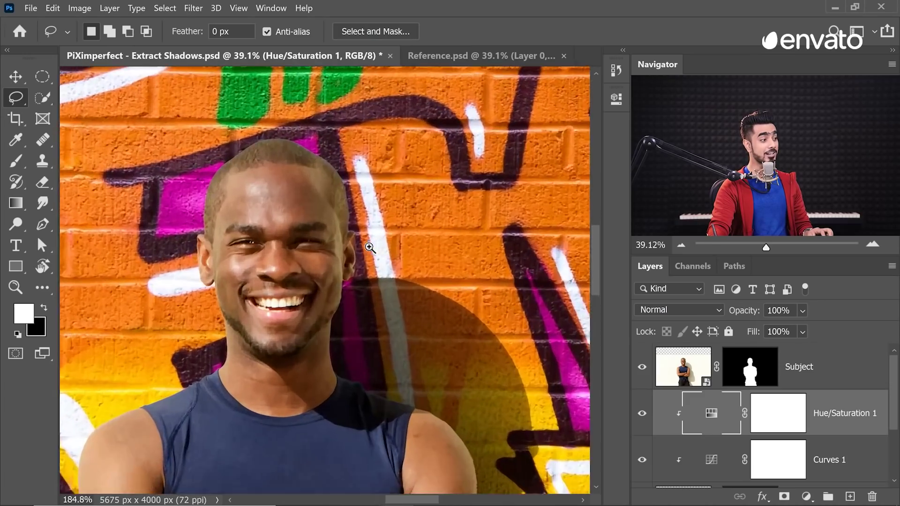
{"action": "scroll", "coordinate": [372, 342], "scroll_direction": "down", "scroll_amount": 5}
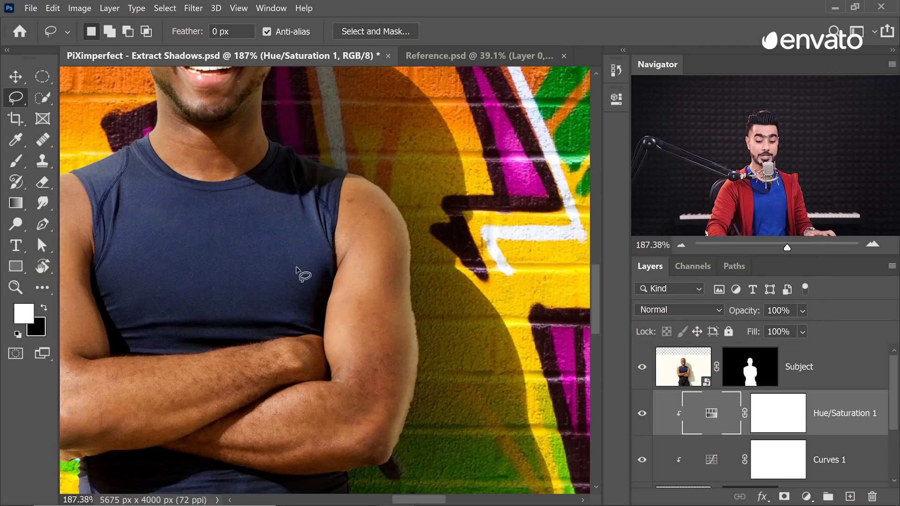
Step: Duplicate the graffiti Background, move the copy above Subject, and clip it to the man
{"action": "key", "text": "ctrl+0"}
{"action": "scroll", "coordinate": [893, 415], "scroll_direction": "down", "scroll_amount": 2}
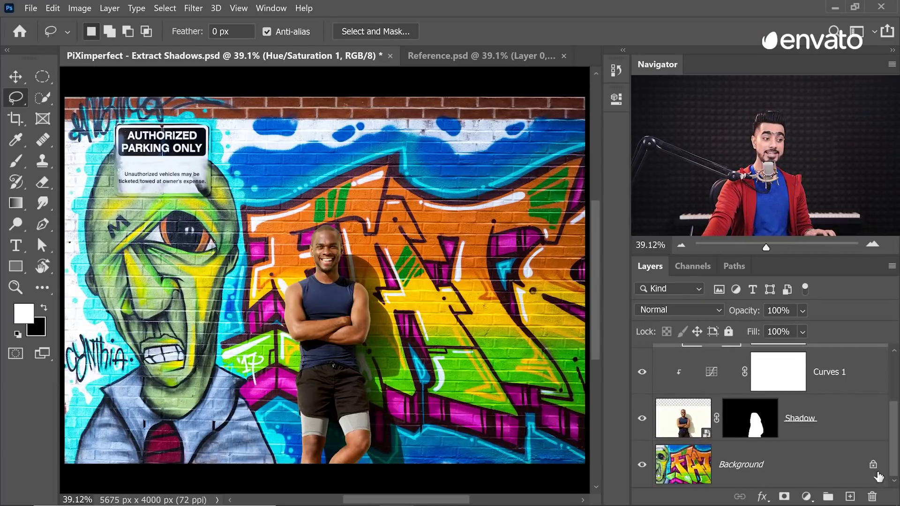
{"action": "left_click", "coordinate": [778, 467]}
{"action": "key", "text": "ctrl+j"}
{"action": "left_click_drag", "start_coordinate": [762, 455], "coordinate": [779, 310]}
{"action": "left_click_drag", "start_coordinate": [775, 356], "coordinate": [794, 384]}
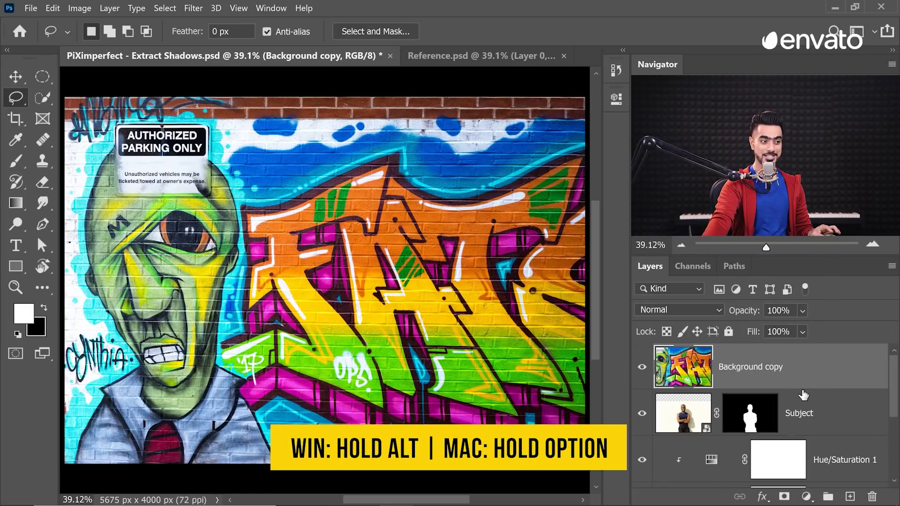
{"action": "left_click", "coordinate": [808, 387], "text": "alt"}
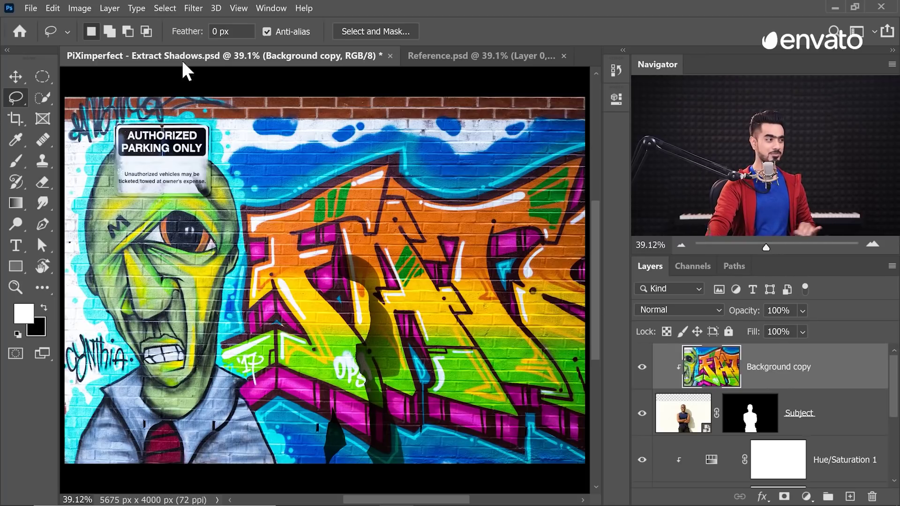
Step: Apply a Gaussian Blur to the clipped wall copy
{"action": "left_click", "coordinate": [192, 8]}
{"action": "mouse_move", "coordinate": [202, 150]}
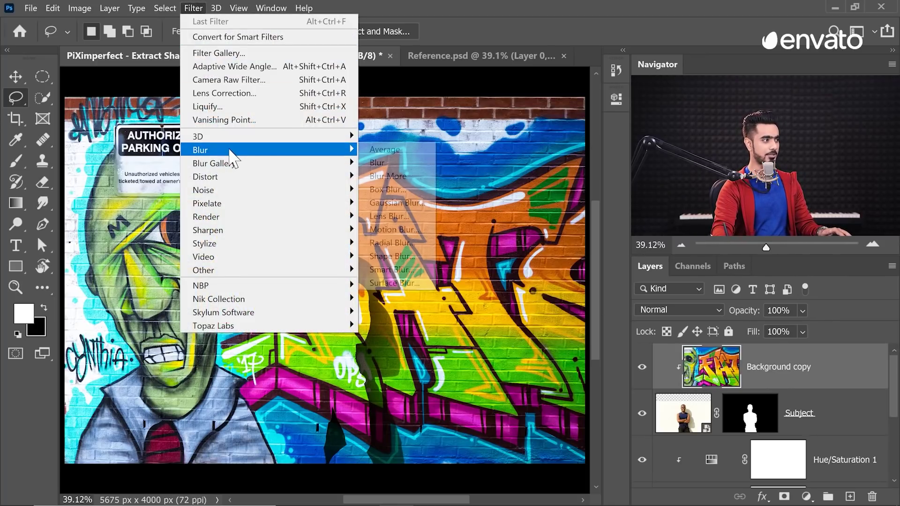
{"action": "left_click", "coordinate": [396, 203]}
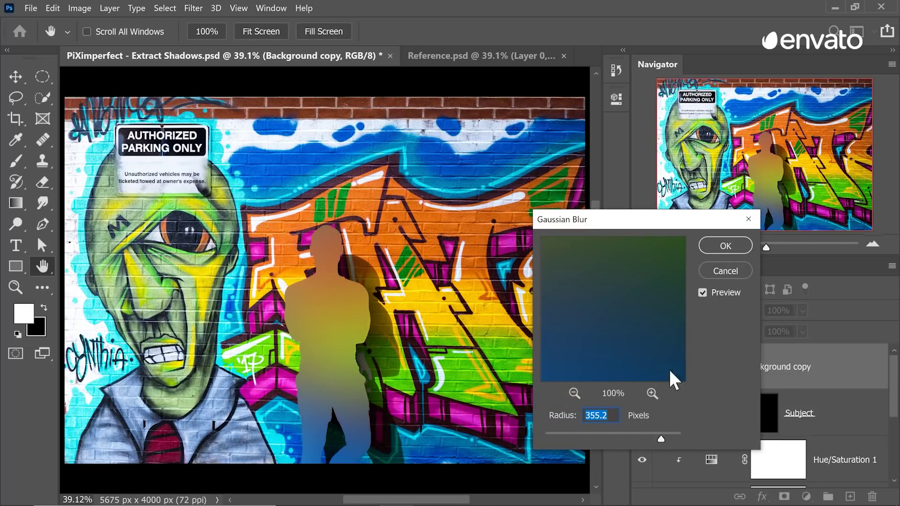
{"action": "left_click", "coordinate": [724, 246]}
{"action": "key", "text": "l"}
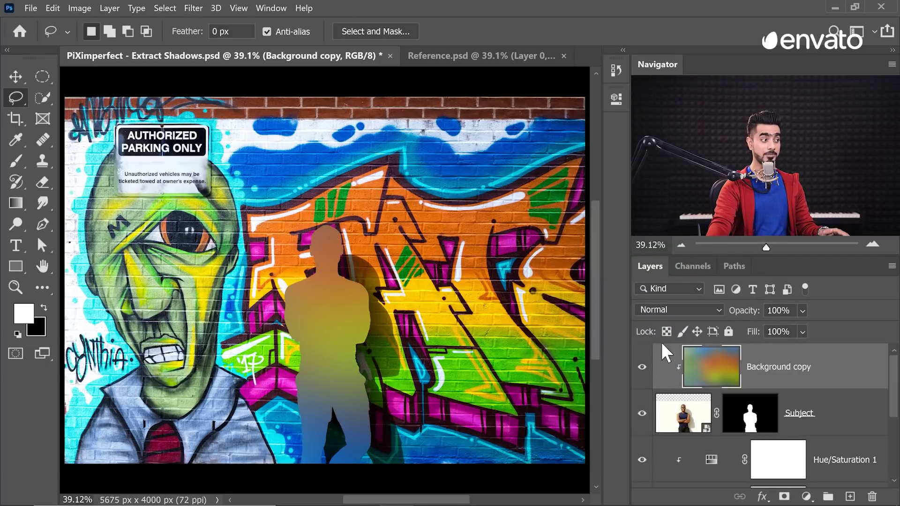
Step: Set the blurred wall copy to Color blend mode and give it a black hide-all mask
{"action": "left_click", "coordinate": [674, 311]}
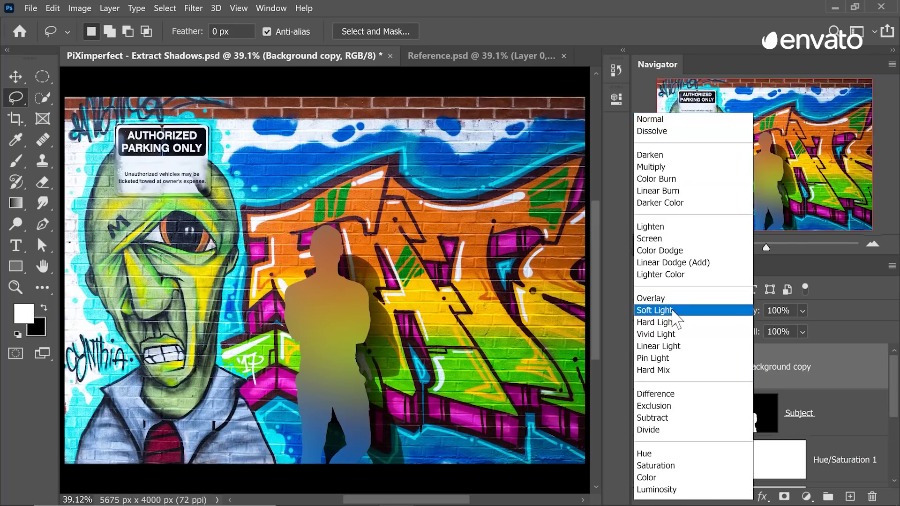
{"action": "left_click", "coordinate": [658, 477]}
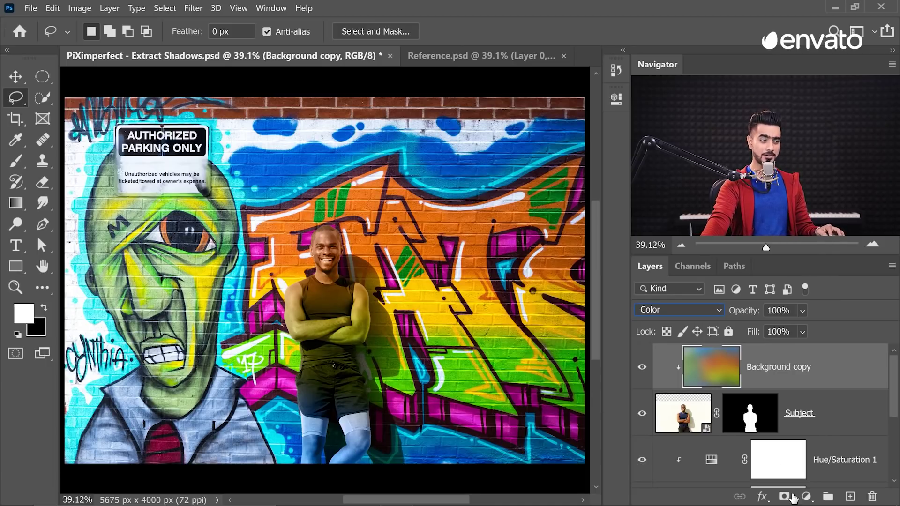
{"action": "left_click", "coordinate": [785, 498], "text": "alt"}
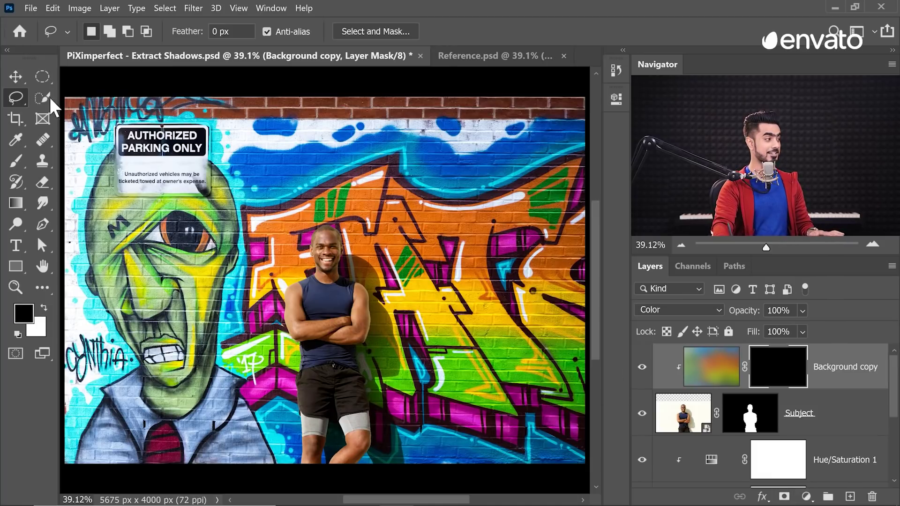
Step: Paint white at 20% flow on the wall copy's mask over the shadow beside the arm
{"action": "left_click", "coordinate": [16, 160]}
{"action": "key", "text": "x"}
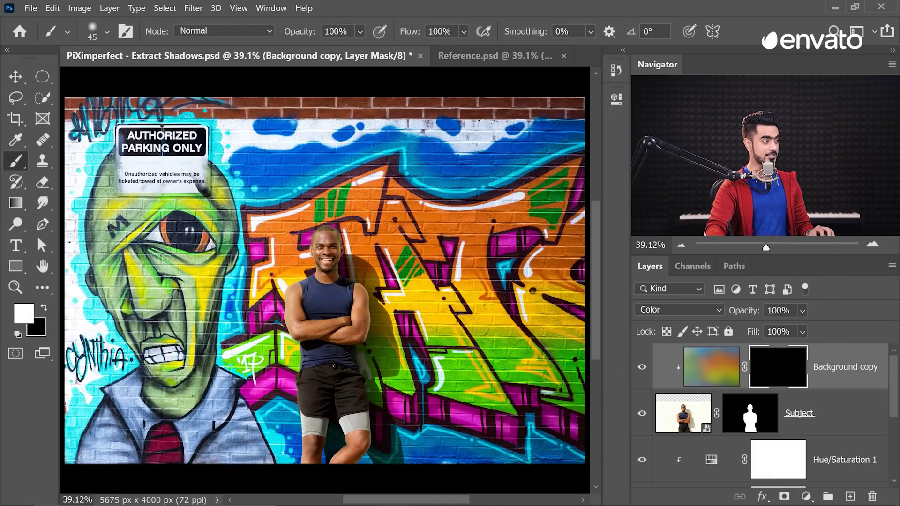
{"action": "scroll", "coordinate": [352, 244], "scroll_direction": "up", "scroll_amount": 4}
{"action": "scroll", "coordinate": [351, 243], "scroll_direction": "up", "scroll_amount": 1}
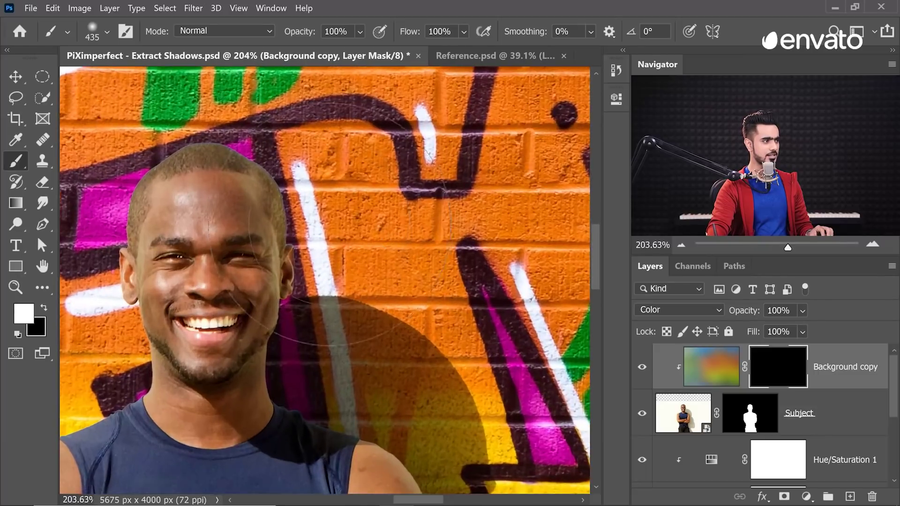
{"action": "left_click_drag", "start_coordinate": [340, 232], "coordinate": [337, 220]}
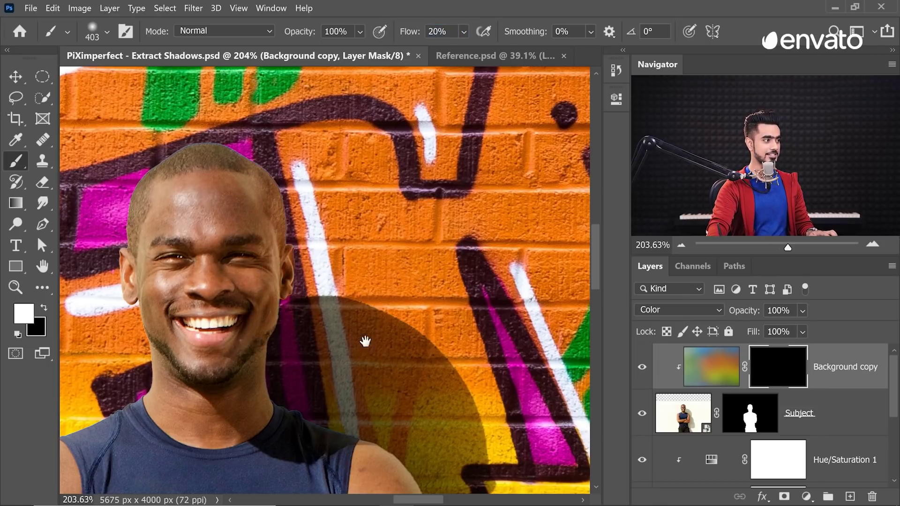
{"action": "scroll", "coordinate": [375, 311], "scroll_direction": "down", "scroll_amount": 5}
{"action": "scroll", "coordinate": [344, 263], "scroll_direction": "down", "scroll_amount": 3}
{"action": "left_click_drag", "start_coordinate": [382, 201], "coordinate": [356, 206]}
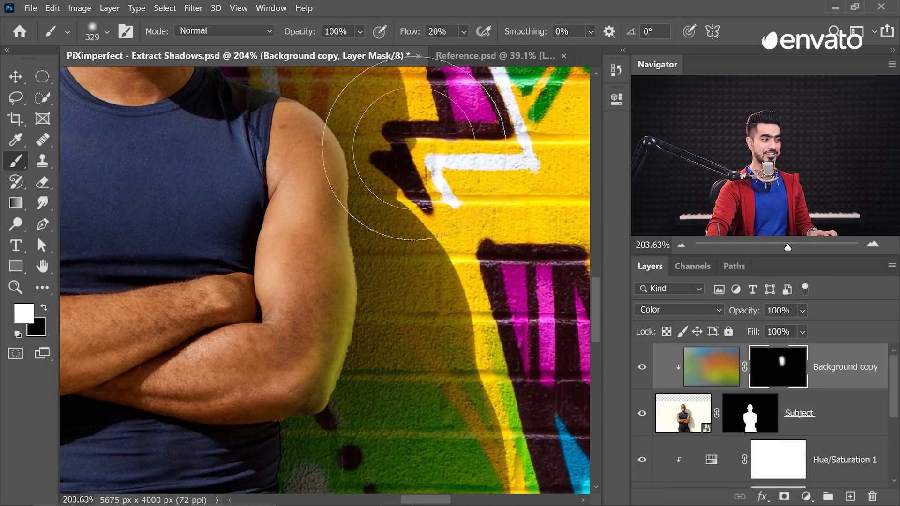
{"action": "left_click_drag", "start_coordinate": [389, 117], "coordinate": [402, 411]}
{"action": "scroll", "coordinate": [402, 411], "scroll_direction": "down", "scroll_amount": 5}
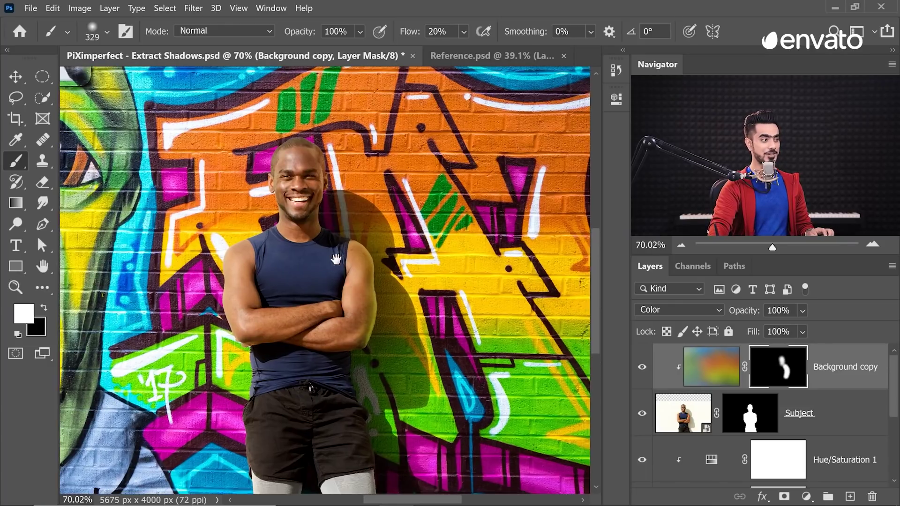
{"action": "left_click_drag", "start_coordinate": [334, 262], "coordinate": [324, 280]}
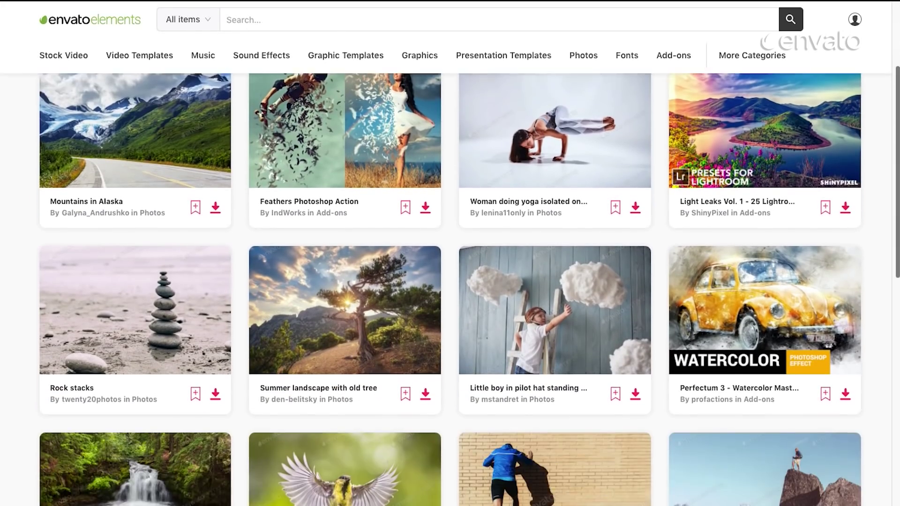
Step: Scroll through the Artistic Compositing Kit items on Envato Elements
{"action": "scroll", "coordinate": [450, 286], "scroll_direction": "down", "scroll_amount": 2}
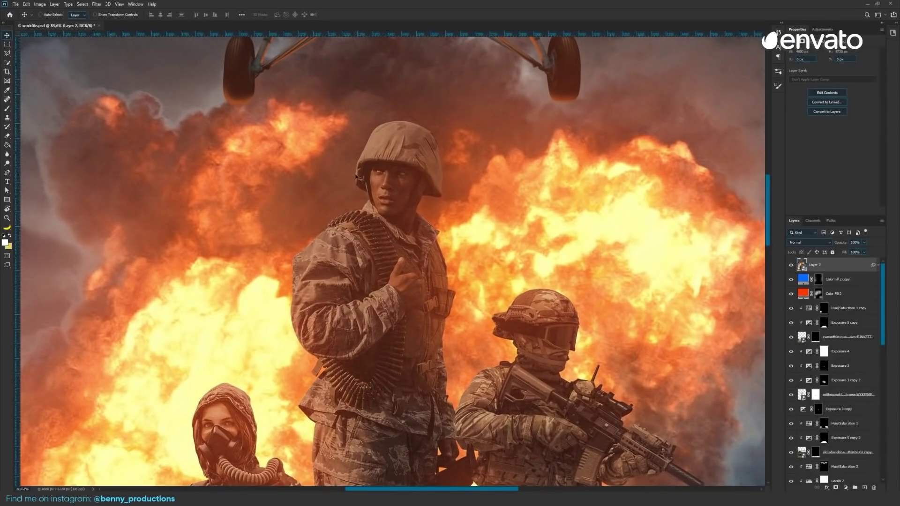
Step: Pan down the soldier explosion composite to bring the lower soldiers into view
{"action": "left_click_drag", "start_coordinate": [354, 333], "coordinate": [418, 132]}
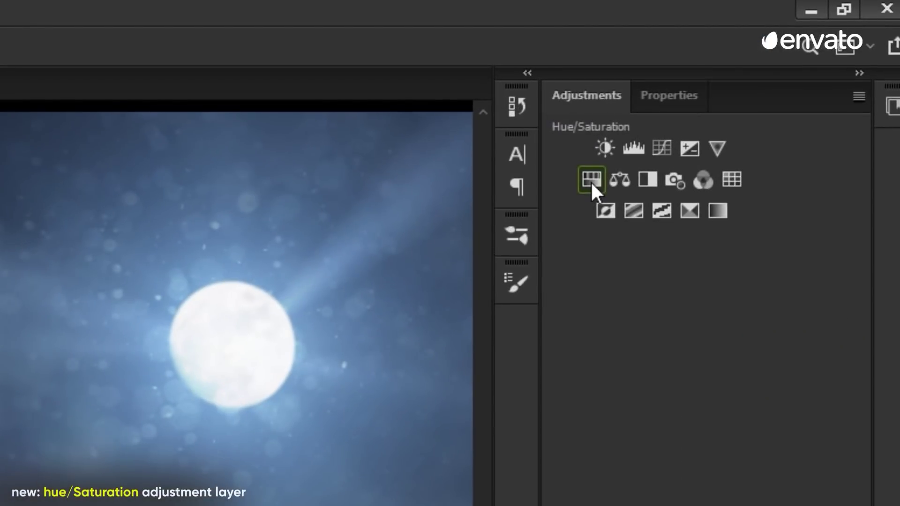
Step: Add a Colorize Hue/Saturation layer with a yellow hue and raised saturation and lightness
{"action": "left_click", "coordinate": [609, 169]}
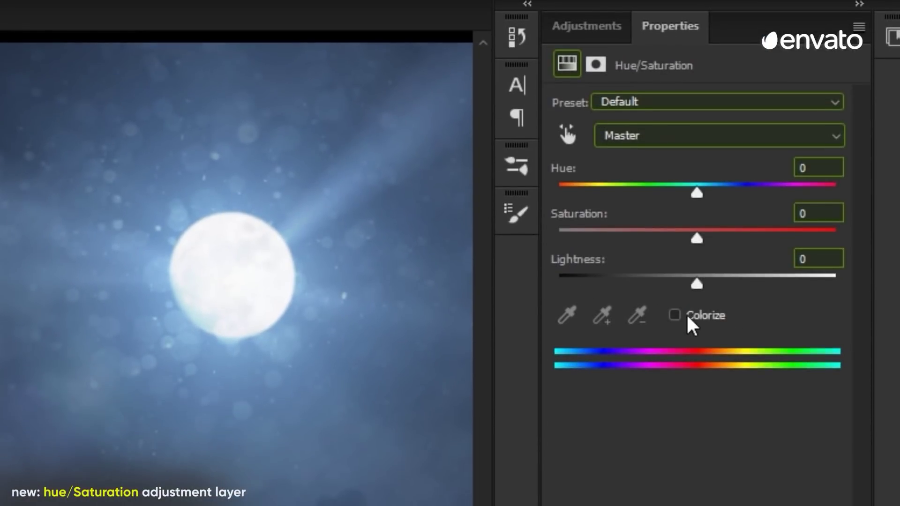
{"action": "left_click", "coordinate": [686, 313]}
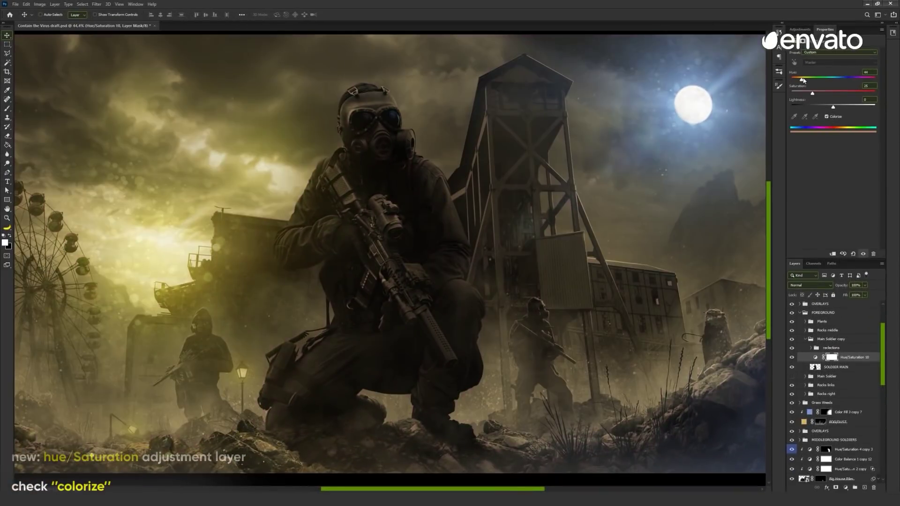
{"action": "left_click_drag", "start_coordinate": [803, 80], "coordinate": [803, 81]}
{"action": "mouse_move", "coordinate": [733, 178]}
{"action": "left_mouse_down"}
{"action": "mouse_move", "coordinate": [761, 179]}
{"action": "mouse_move", "coordinate": [820, 206]}
{"action": "left_mouse_up"}
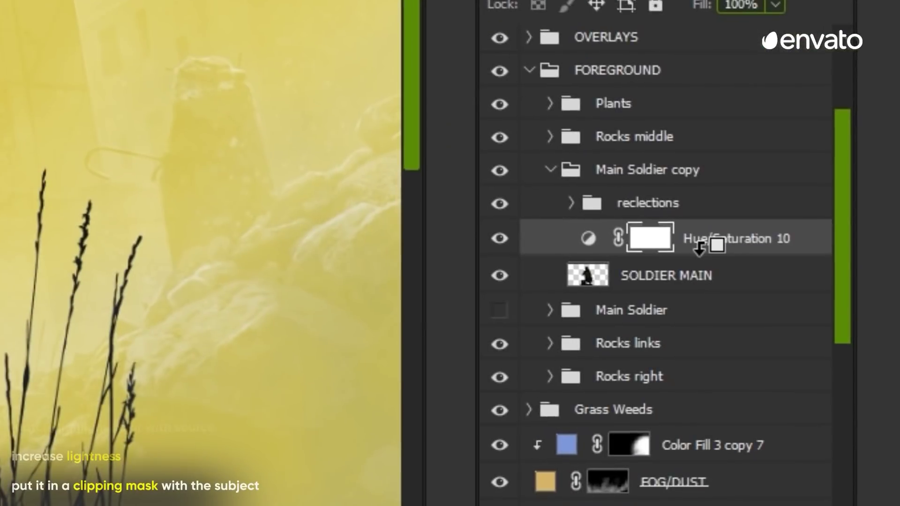
Step: Clip the Hue/Saturation layer to SOLDIER MAIN and invert its mask to hide the tint
{"action": "left_click", "coordinate": [703, 242], "text": "alt"}
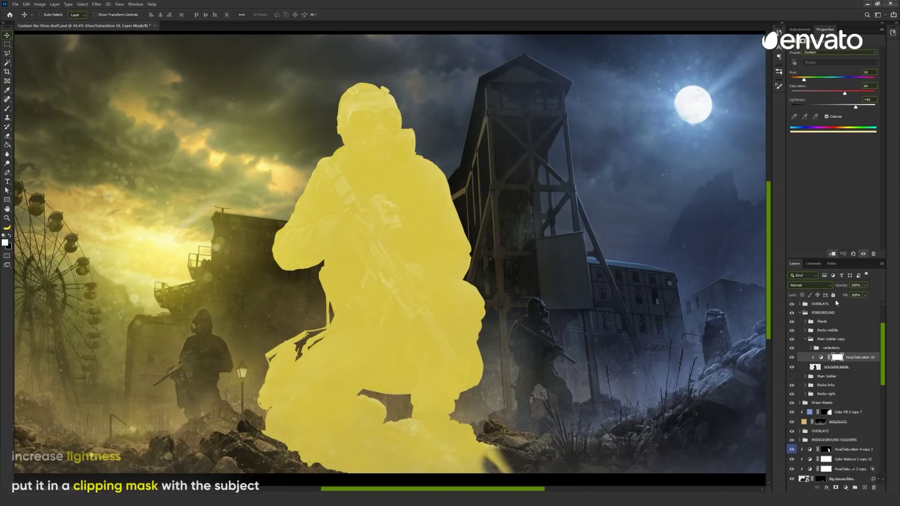
{"action": "left_click", "coordinate": [838, 358]}
{"action": "key", "text": "ctrl+i"}
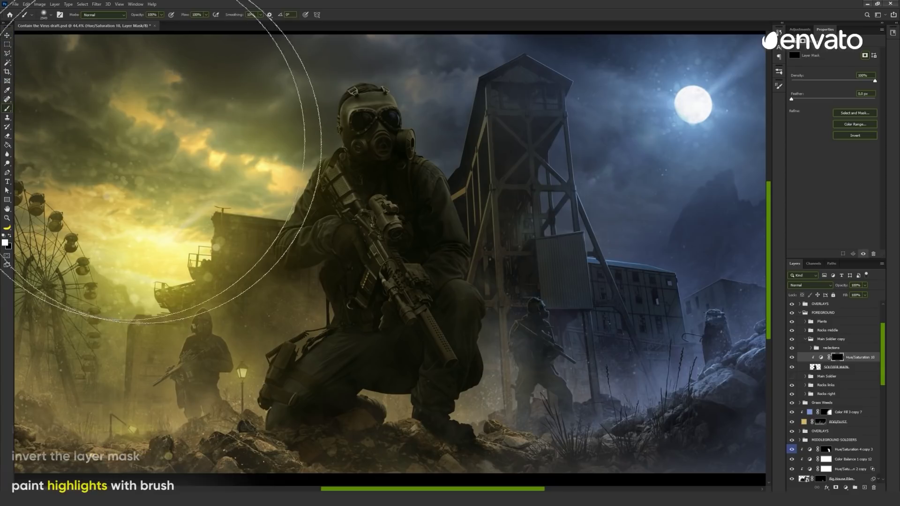
Step: Paint yellow highlights along the soldier's shoulder and arm edges with a small soft brush
{"action": "left_click_drag", "start_coordinate": [249, 166], "coordinate": [47, 182]}
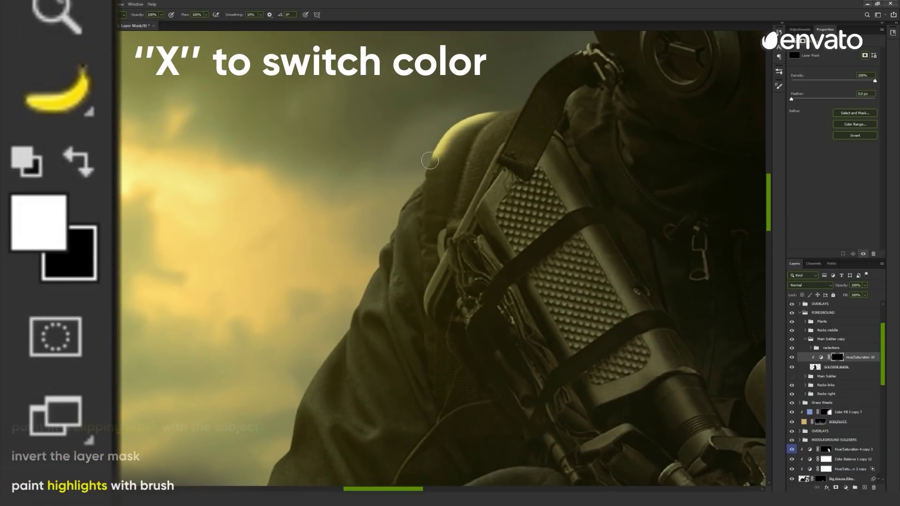
{"action": "key", "text": "x"}
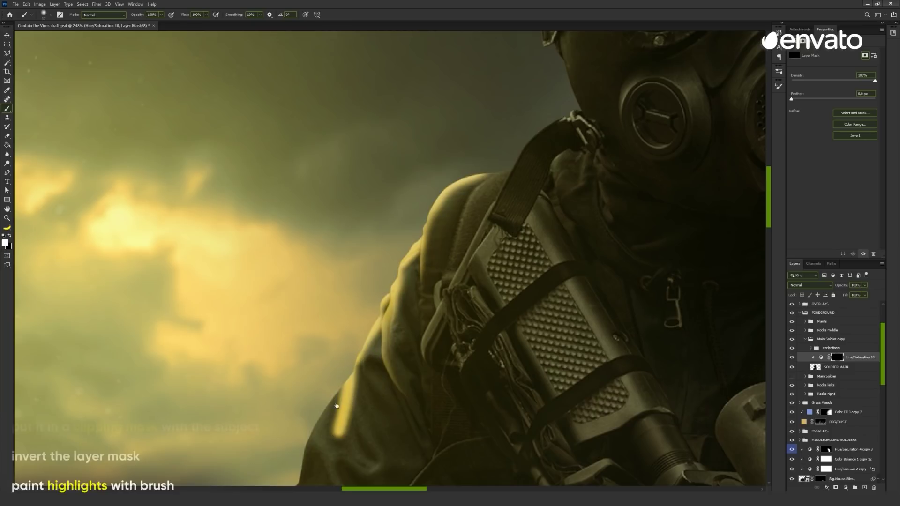
{"action": "left_click_drag", "start_coordinate": [336, 384], "coordinate": [376, 251]}
{"action": "right_click", "coordinate": [394, 277]}
{"action": "right_click", "coordinate": [364, 268], "text": "alt"}
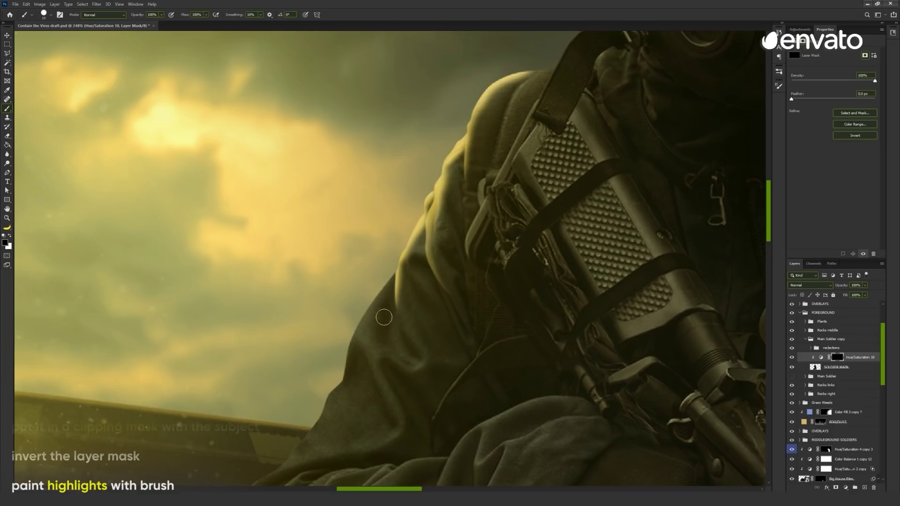
{"action": "right_click", "coordinate": [393, 287]}
{"action": "scroll", "coordinate": [501, 261], "scroll_direction": "up", "scroll_amount": 1}
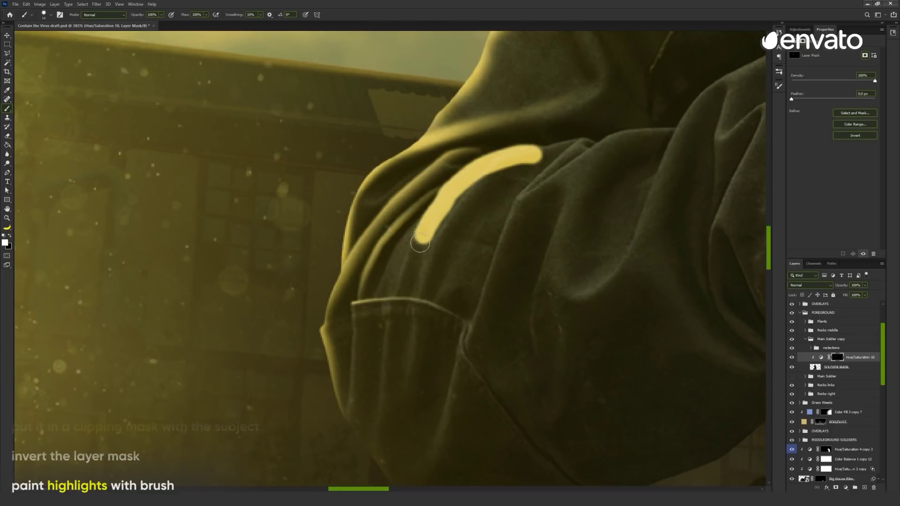
{"action": "right_click", "coordinate": [445, 272]}
{"action": "right_click", "coordinate": [439, 290], "text": "alt"}
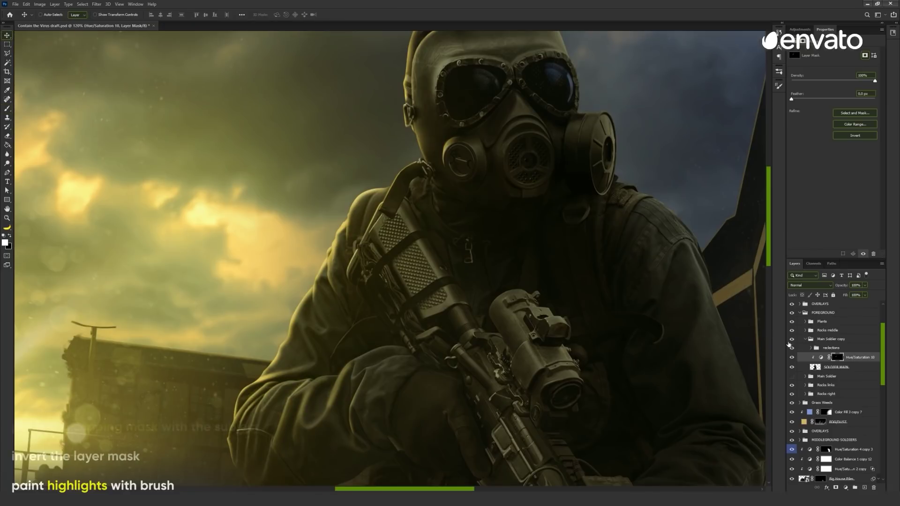
Step: Split the Hue/Saturation 10 Underlying Layer black Blend If slider to 0/57
{"action": "double_click", "coordinate": [878, 360]}
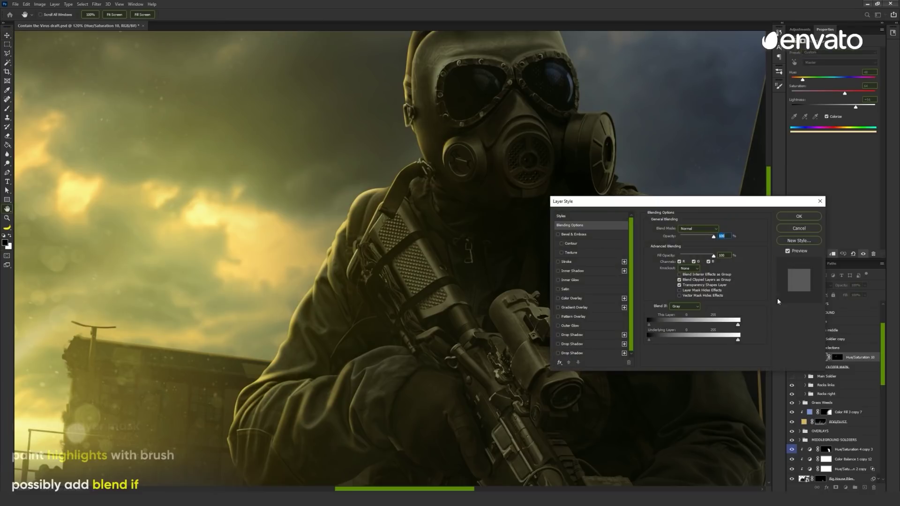
{"action": "left_click_drag", "start_coordinate": [690, 206], "coordinate": [599, 197]}
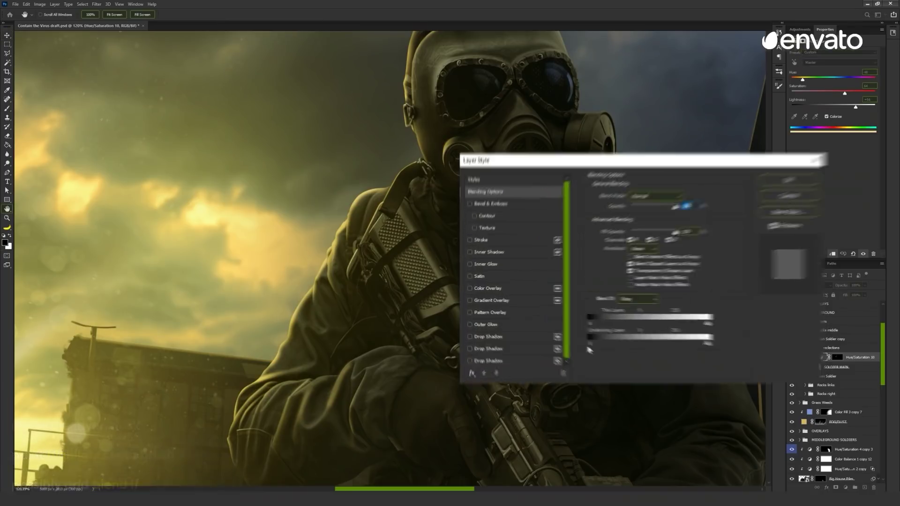
{"action": "mouse_move", "coordinate": [660, 372]}
{"action": "left_mouse_down"}
{"action": "mouse_move", "coordinate": [701, 369]}
{"action": "mouse_move", "coordinate": [660, 373]}
{"action": "left_mouse_up"}
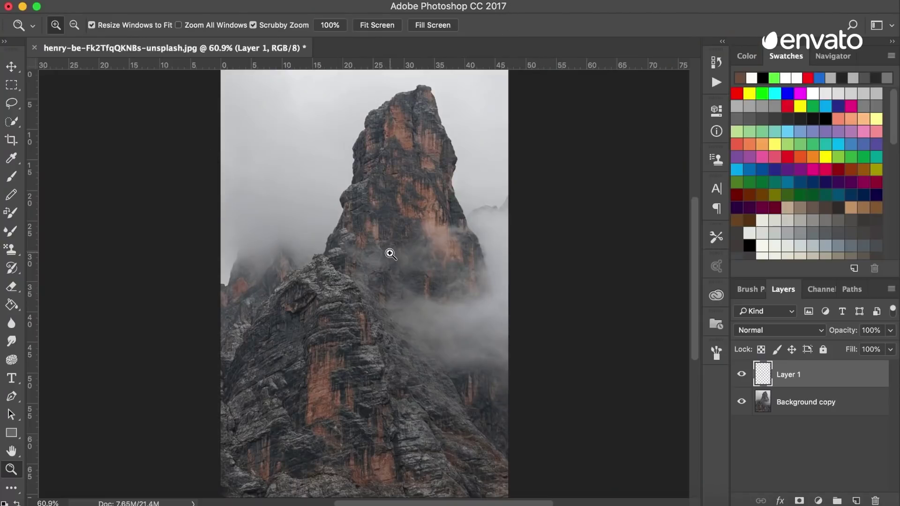
Step: Zoom the view in on the mountain photo
{"action": "left_click_drag", "start_coordinate": [390, 254], "coordinate": [379, 250]}
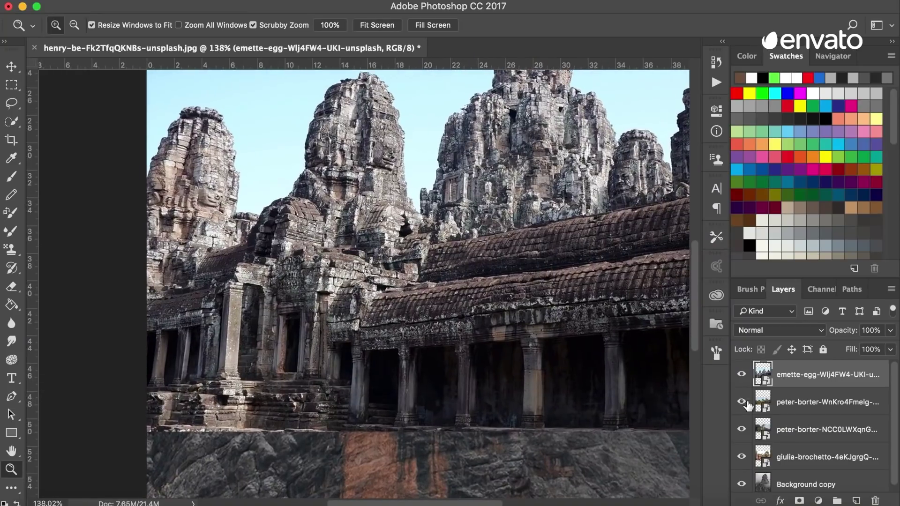
Step: Hide the other temple photos and copy the lassoed colonnade to a new layer
{"action": "left_click_drag", "start_coordinate": [742, 401], "coordinate": [742, 459]}
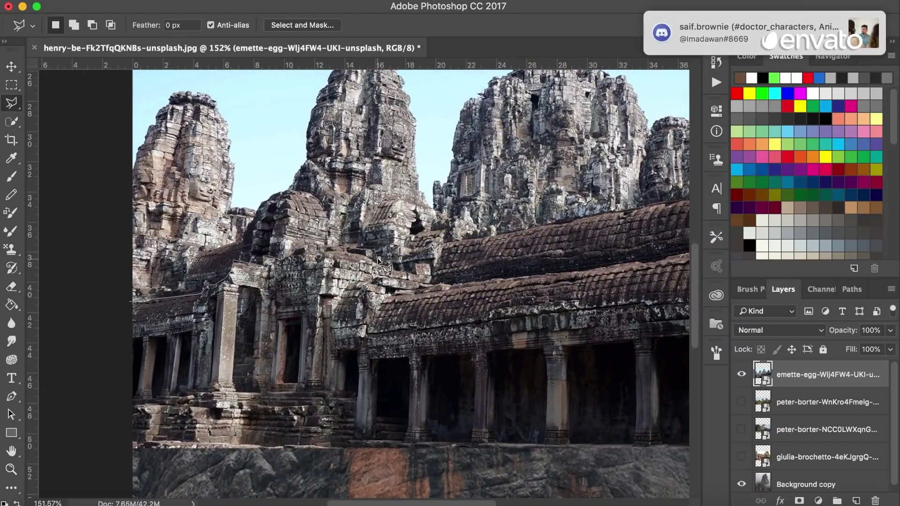
{"action": "left_click", "coordinate": [383, 296]}
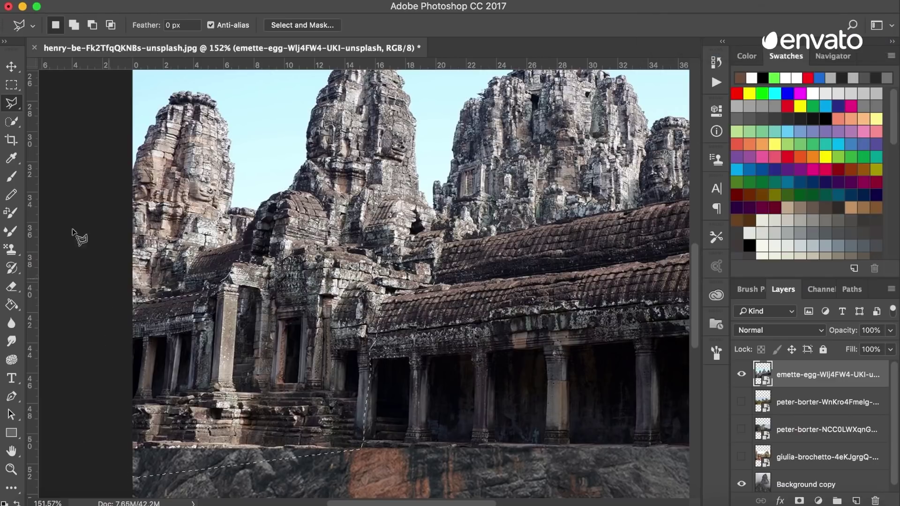
{"action": "right_click", "coordinate": [269, 245]}
{"action": "left_click", "coordinate": [321, 341]}
Step: Rotate the colonnade cutout about -3° and move it down to the mountain's lower left
{"action": "key", "text": "ctrl+0"}
{"action": "key", "text": "ctrl+t"}
{"action": "left_click_drag", "start_coordinate": [356, 281], "coordinate": [349, 275]}
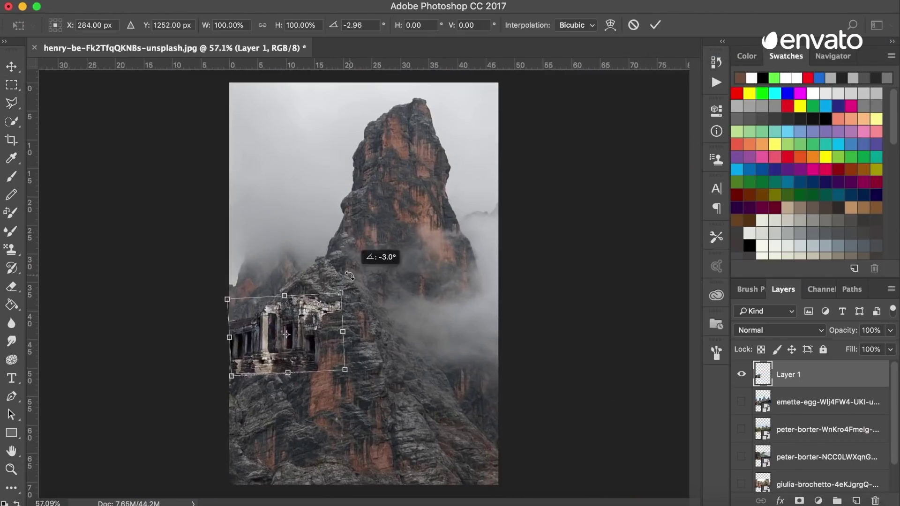
{"action": "left_click_drag", "start_coordinate": [287, 334], "coordinate": [287, 413]}
{"action": "key", "text": "Return"}
Step: Zoom in on the cutout, nudge it into place, and duplicate it as Layer 1 copy
{"action": "key", "text": "z"}
{"action": "left_click_drag", "start_coordinate": [61, 156], "coordinate": [79, 156]}
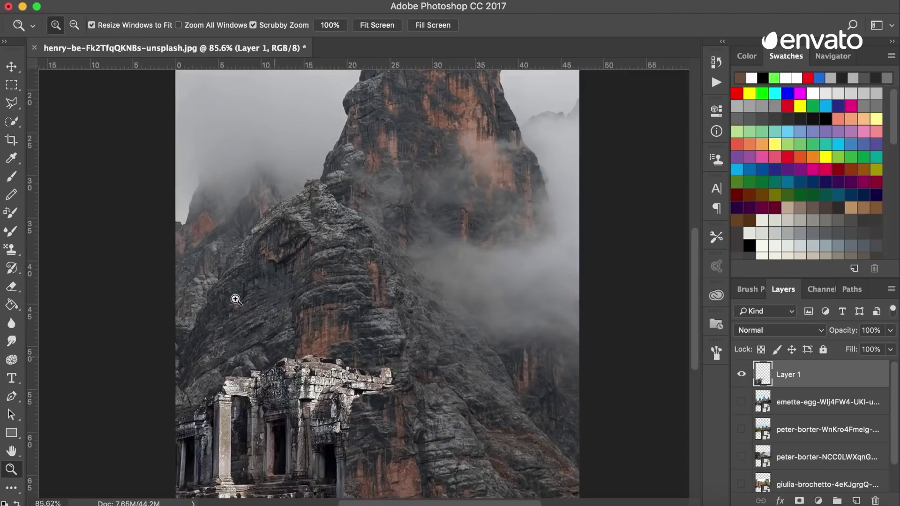
{"action": "key", "text": "v"}
{"action": "left_click_drag", "start_coordinate": [323, 375], "coordinate": [325, 377]}
{"action": "scroll", "coordinate": [332, 287], "scroll_direction": "down", "scroll_amount": 2}
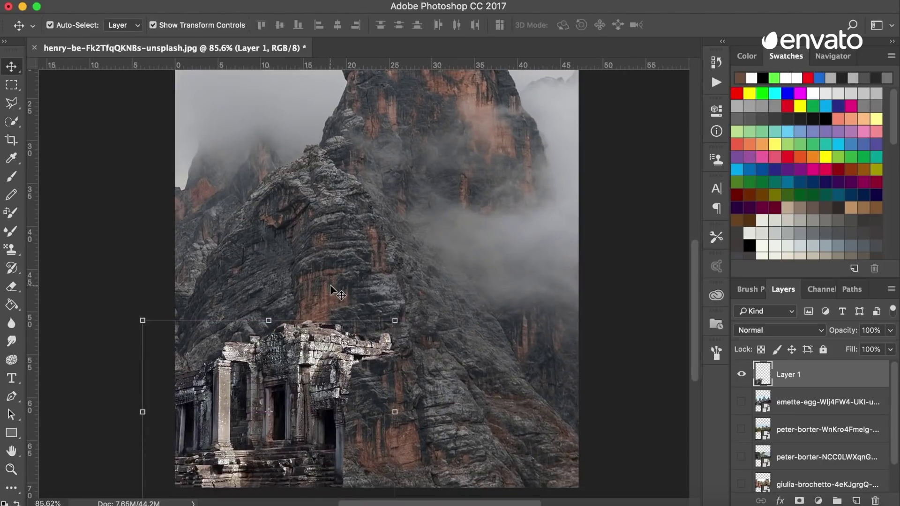
{"action": "key", "text": "ctrl+j"}
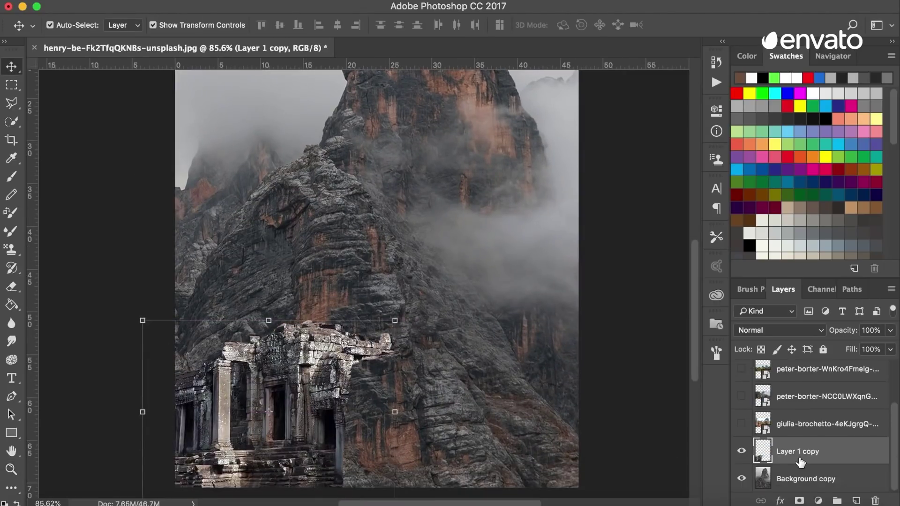
Step: Set Layer 1 copy's This Layer Blend If to fade its darkest tones and brightest highlights
{"action": "right_click", "coordinate": [802, 457]}
{"action": "left_click", "coordinate": [762, 464]}
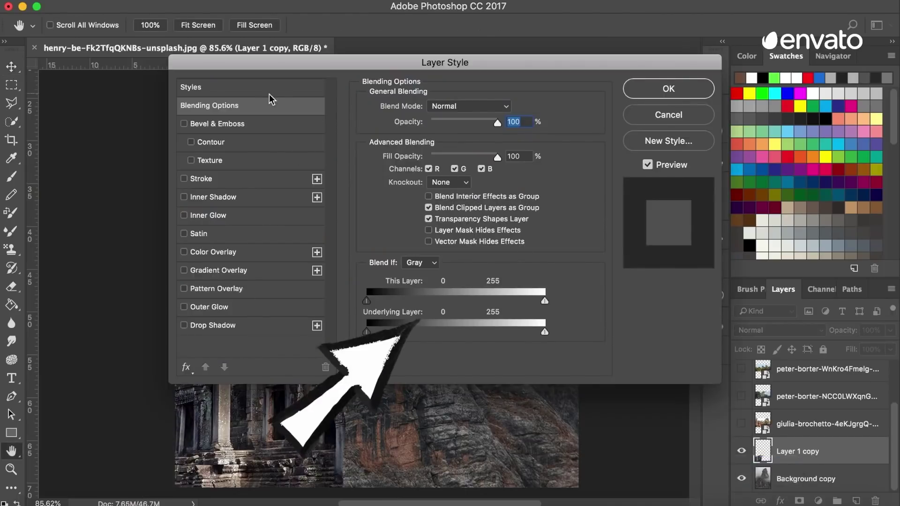
{"action": "mouse_move", "coordinate": [384, 66]}
{"action": "left_mouse_down"}
{"action": "mouse_move", "coordinate": [612, 29]}
{"action": "mouse_move", "coordinate": [640, 46]}
{"action": "left_mouse_up"}
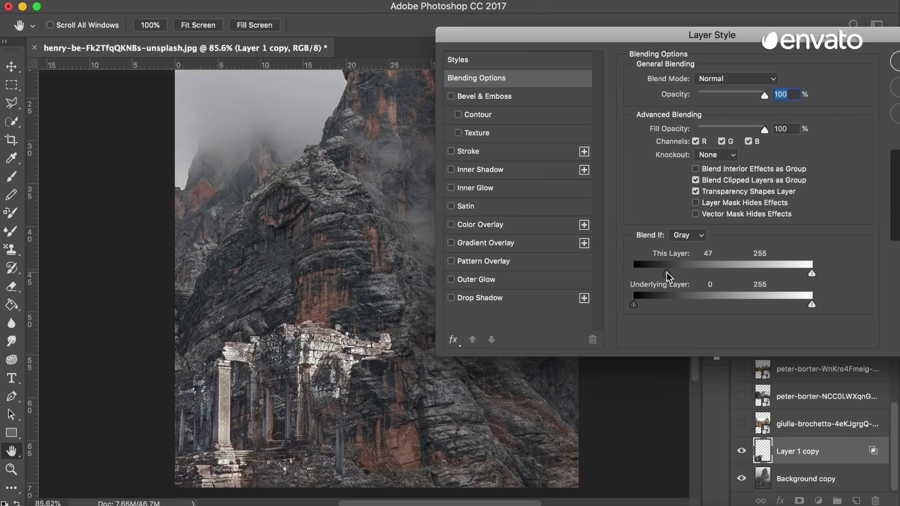
{"action": "left_click_drag", "start_coordinate": [667, 273], "coordinate": [636, 275]}
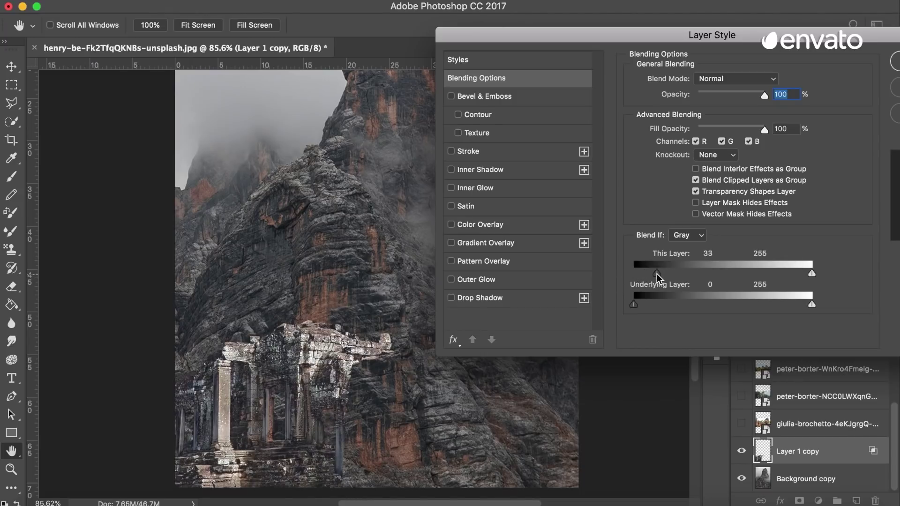
{"action": "left_click_drag", "start_coordinate": [667, 275], "coordinate": [640, 279]}
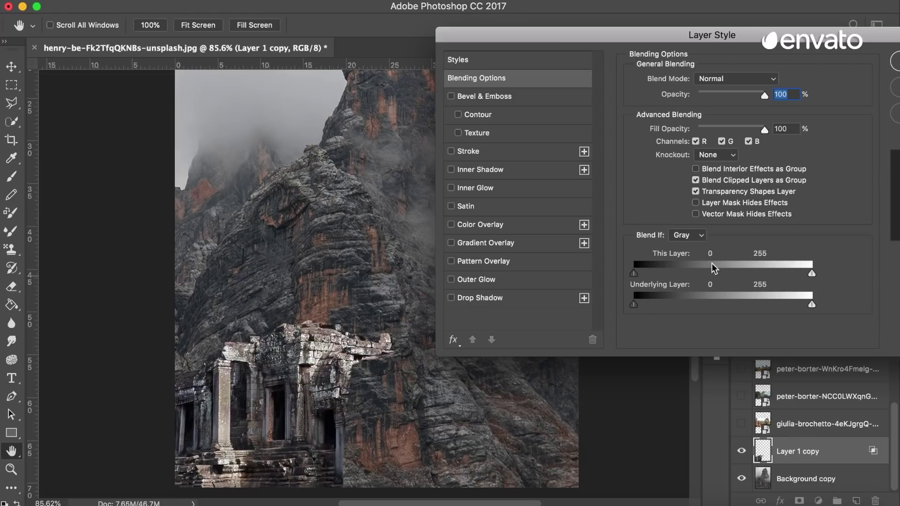
{"action": "mouse_move", "coordinate": [813, 274]}
{"action": "left_mouse_down"}
{"action": "mouse_move", "coordinate": [690, 287]}
{"action": "mouse_move", "coordinate": [815, 277]}
{"action": "mouse_move", "coordinate": [800, 277]}
{"action": "mouse_move", "coordinate": [807, 306]}
{"action": "left_mouse_up"}
Step: Tune Underlying Layer Blend If so dark rock shows through, and lower opacity to 82%
{"action": "mouse_move", "coordinate": [728, 310]}
{"action": "left_mouse_down"}
{"action": "mouse_move", "coordinate": [682, 316]}
{"action": "mouse_move", "coordinate": [822, 305]}
{"action": "left_mouse_up"}
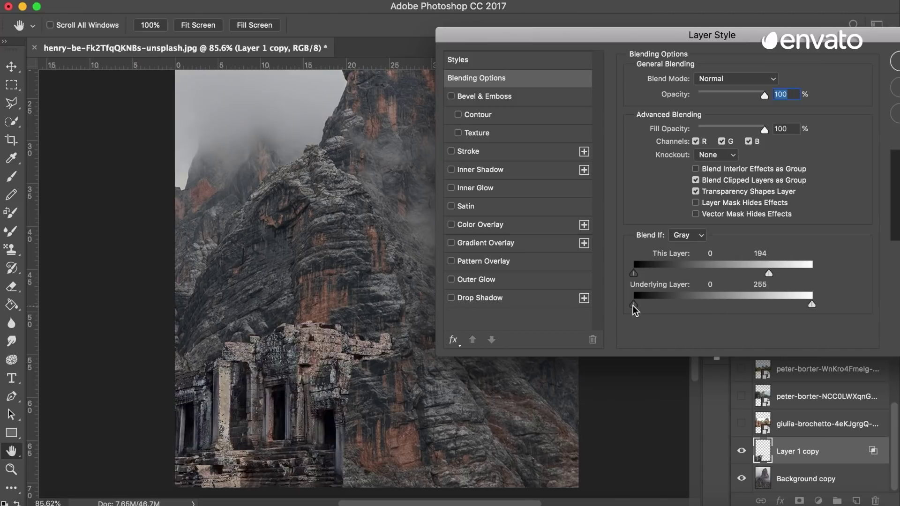
{"action": "left_click_drag", "start_coordinate": [661, 306], "coordinate": [661, 306]}
{"action": "mouse_move", "coordinate": [812, 304]}
{"action": "left_mouse_down"}
{"action": "mouse_move", "coordinate": [734, 307]}
{"action": "mouse_move", "coordinate": [813, 305]}
{"action": "left_mouse_up"}
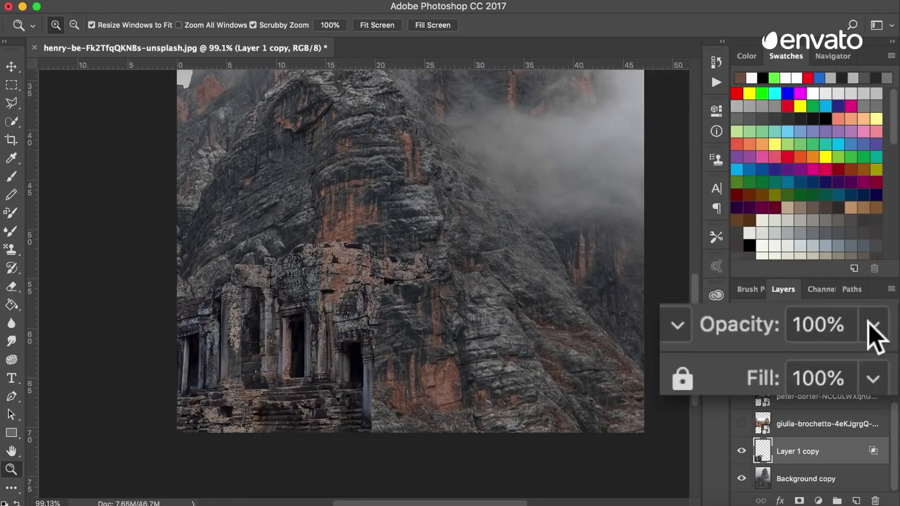
{"action": "left_click_drag", "start_coordinate": [868, 324], "coordinate": [856, 363]}
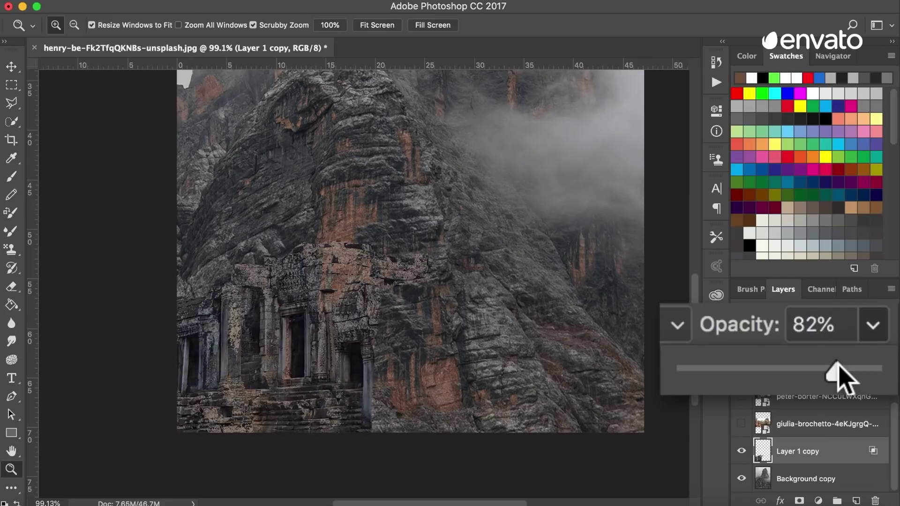
Step: Pan the view toward the temple area and switch to the Move tool
{"action": "left_click_drag", "start_coordinate": [834, 375], "coordinate": [833, 375]}
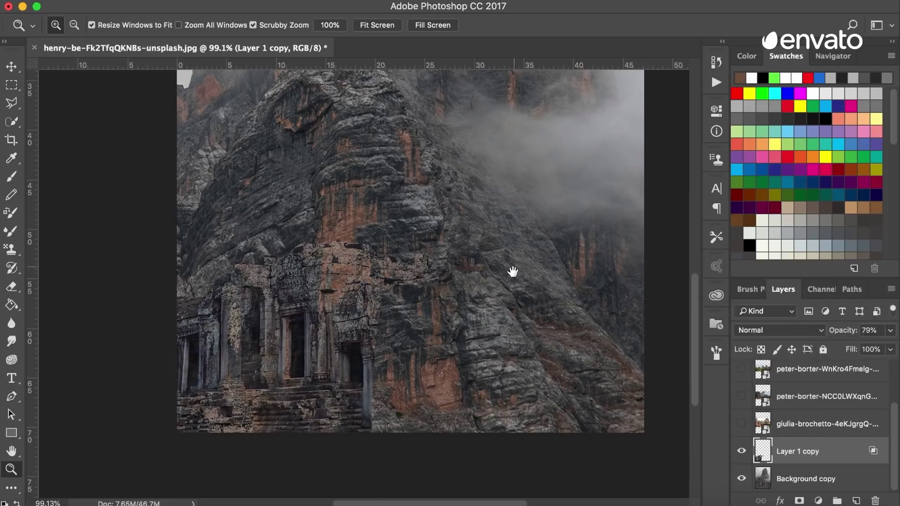
{"action": "mouse_move", "coordinate": [509, 281]}
{"action": "left_mouse_down"}
{"action": "mouse_move", "coordinate": [483, 328]}
{"action": "mouse_move", "coordinate": [477, 320]}
{"action": "left_mouse_up"}
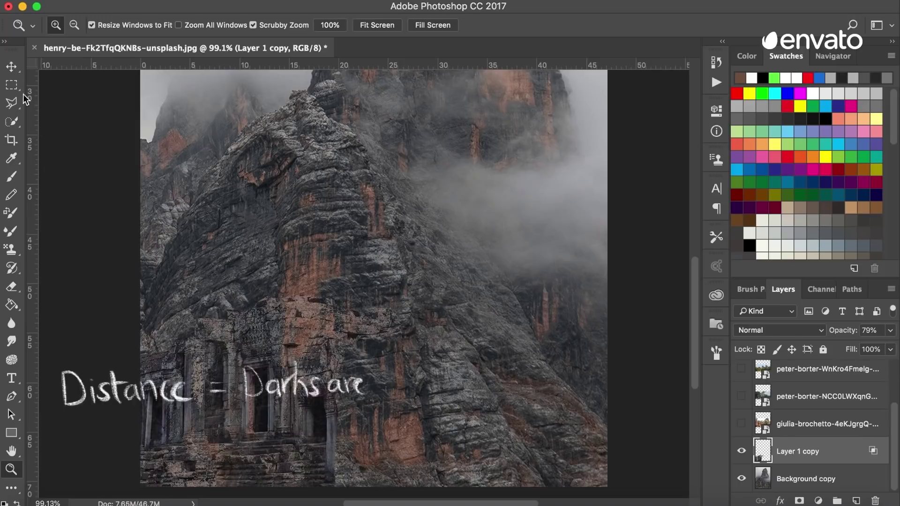
{"action": "key", "text": "v"}
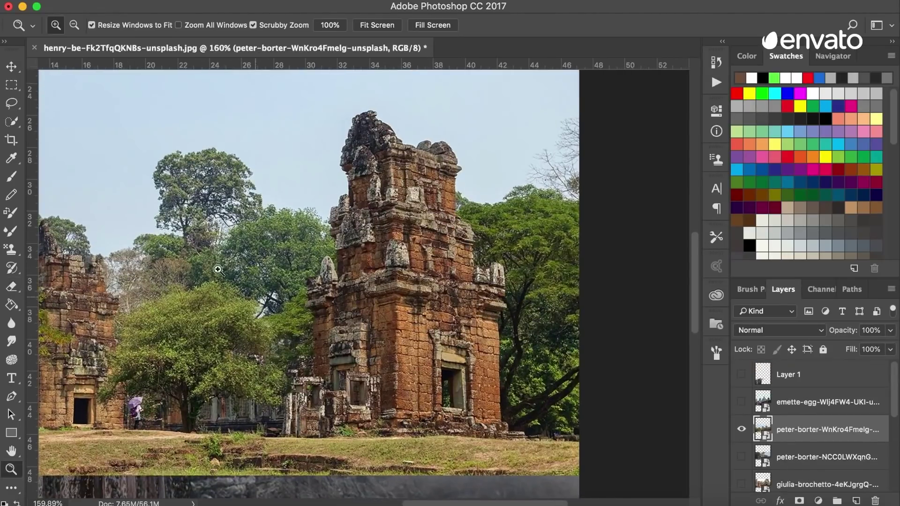
Step: Fade the brick tower's dark tones into the mountain with Blend If in its blending options
{"action": "left_click_drag", "start_coordinate": [11, 103], "coordinate": [89, 113]}
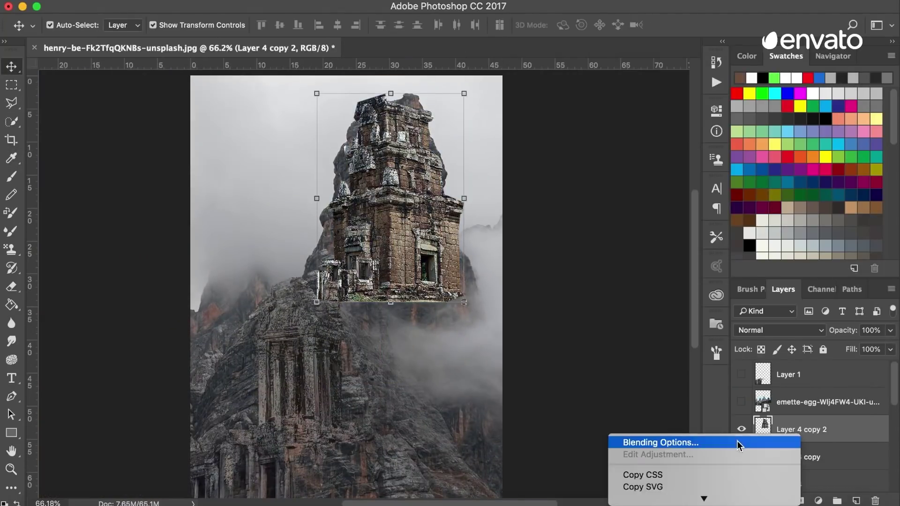
{"action": "left_click", "coordinate": [737, 441]}
{"action": "mouse_move", "coordinate": [677, 293]}
{"action": "left_mouse_down"}
{"action": "mouse_move", "coordinate": [746, 306]}
{"action": "mouse_move", "coordinate": [696, 293]}
{"action": "left_mouse_up"}
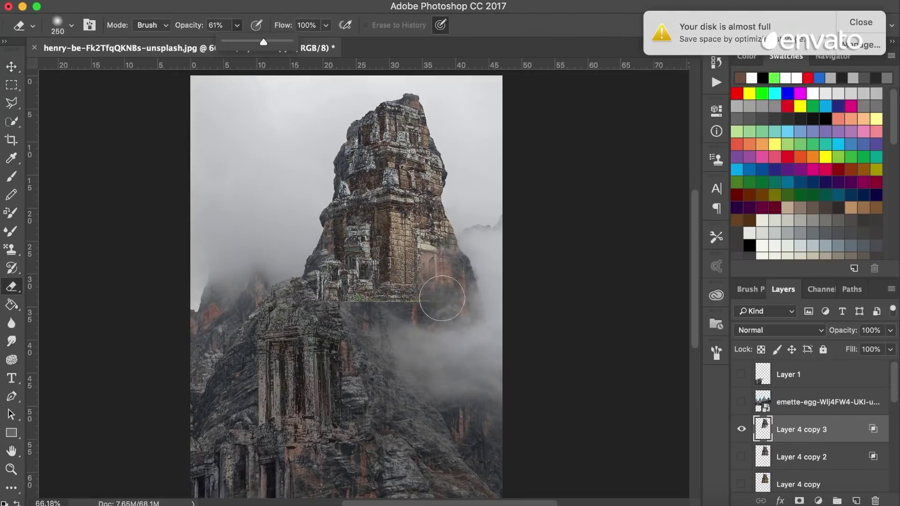
Step: Paint shadows over the temple base and upper left sky, then choose a new brush shape
{"action": "left_click_drag", "start_coordinate": [287, 370], "coordinate": [389, 446]}
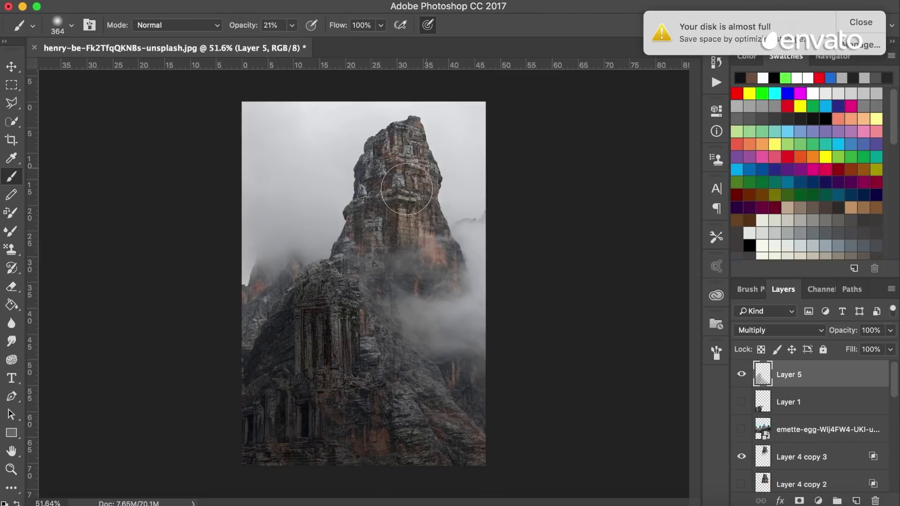
{"action": "key", "text": "bracketright"}
{"action": "left_click_drag", "start_coordinate": [347, 93], "coordinate": [261, 123]}
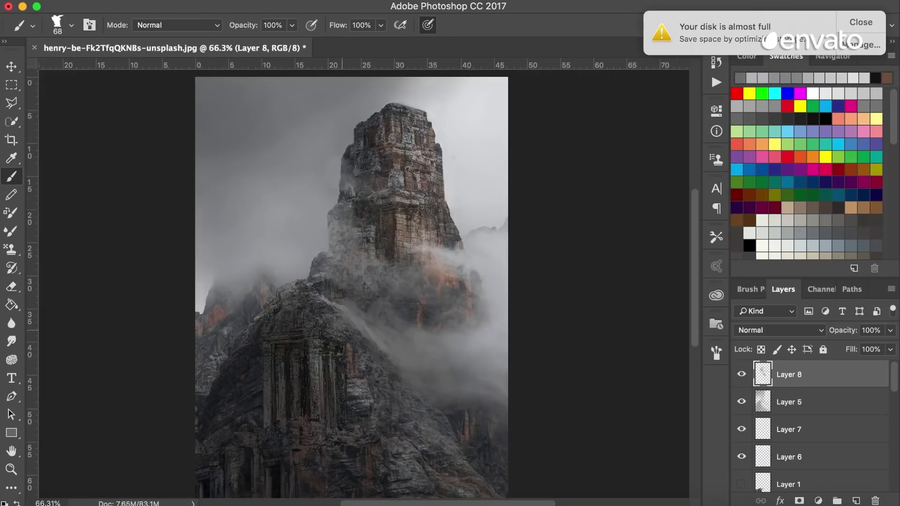
{"action": "right_click", "coordinate": [547, 242]}
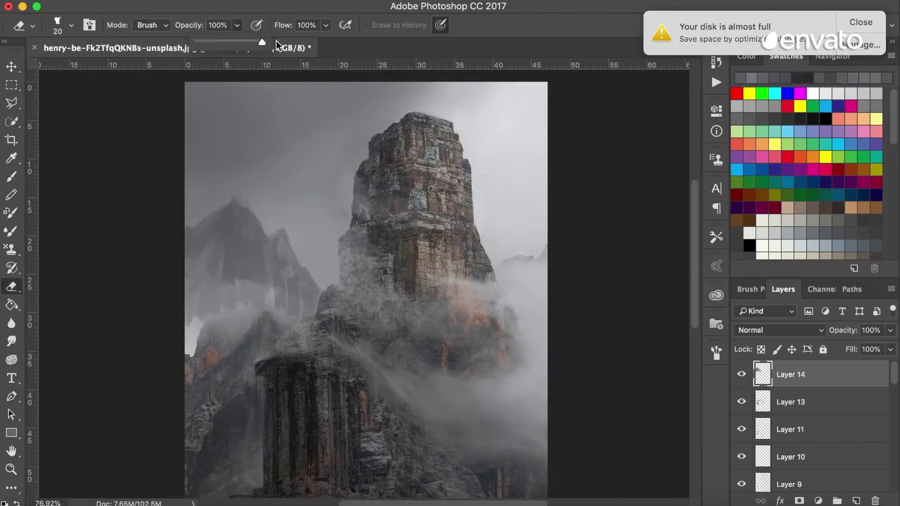
{"action": "key", "text": "b"}
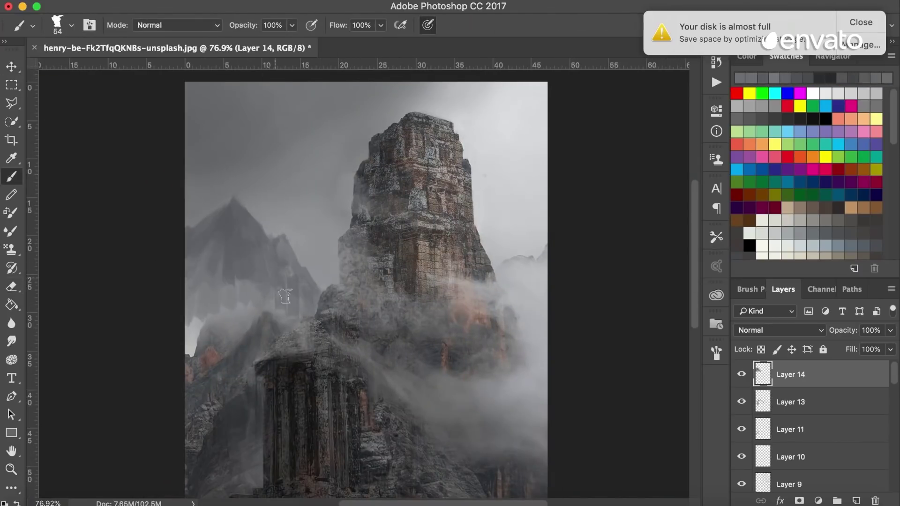